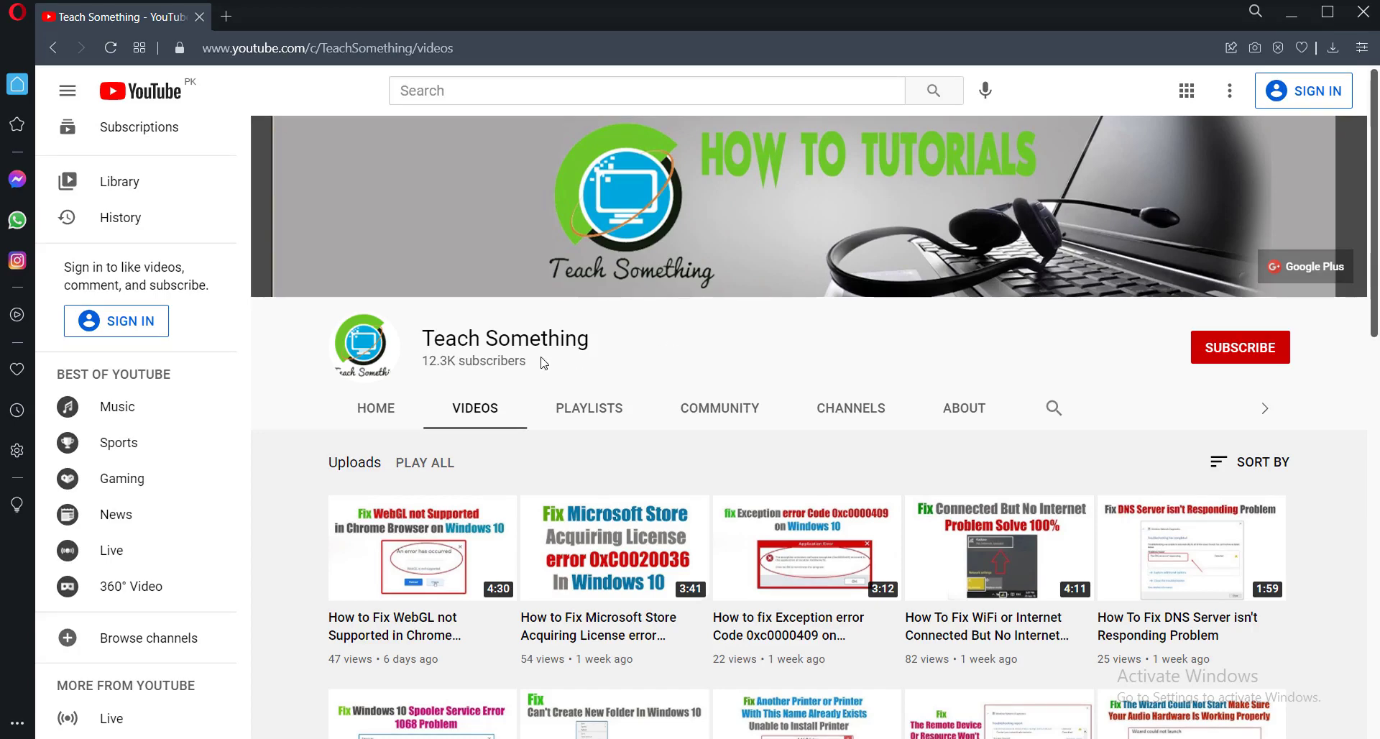
Step: Highlight the channel name and subscriber count on the page, then clear the selection
{"action": "double_click", "coordinate": [450, 350]}
{"action": "left_click_drag", "start_coordinate": [450, 350], "coordinate": [632, 359]}
{"action": "left_click", "coordinate": [676, 346]}
Step: Look through Remote Desktop Connection's full options, leaving reconnect-on-drop enabled, then close it
{"action": "key", "text": "super"}
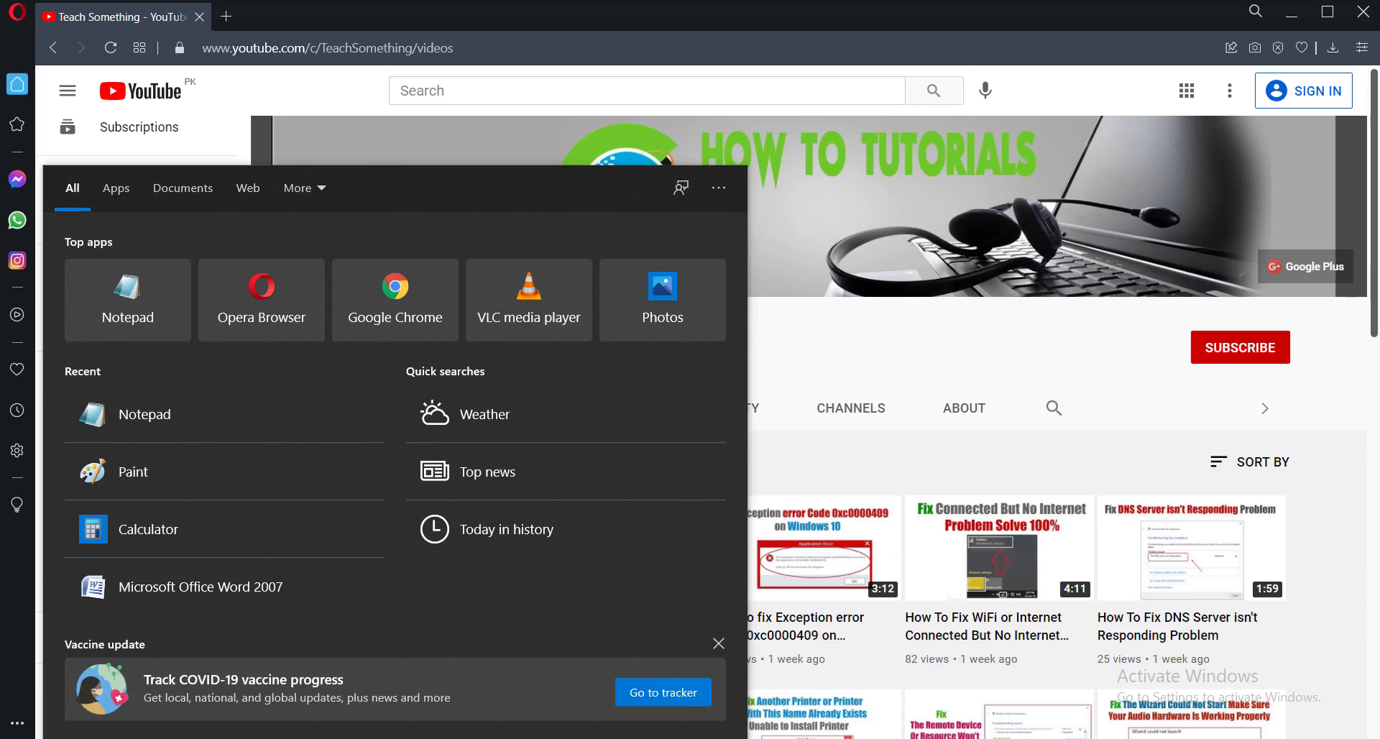
{"action": "type", "text": "remote"}
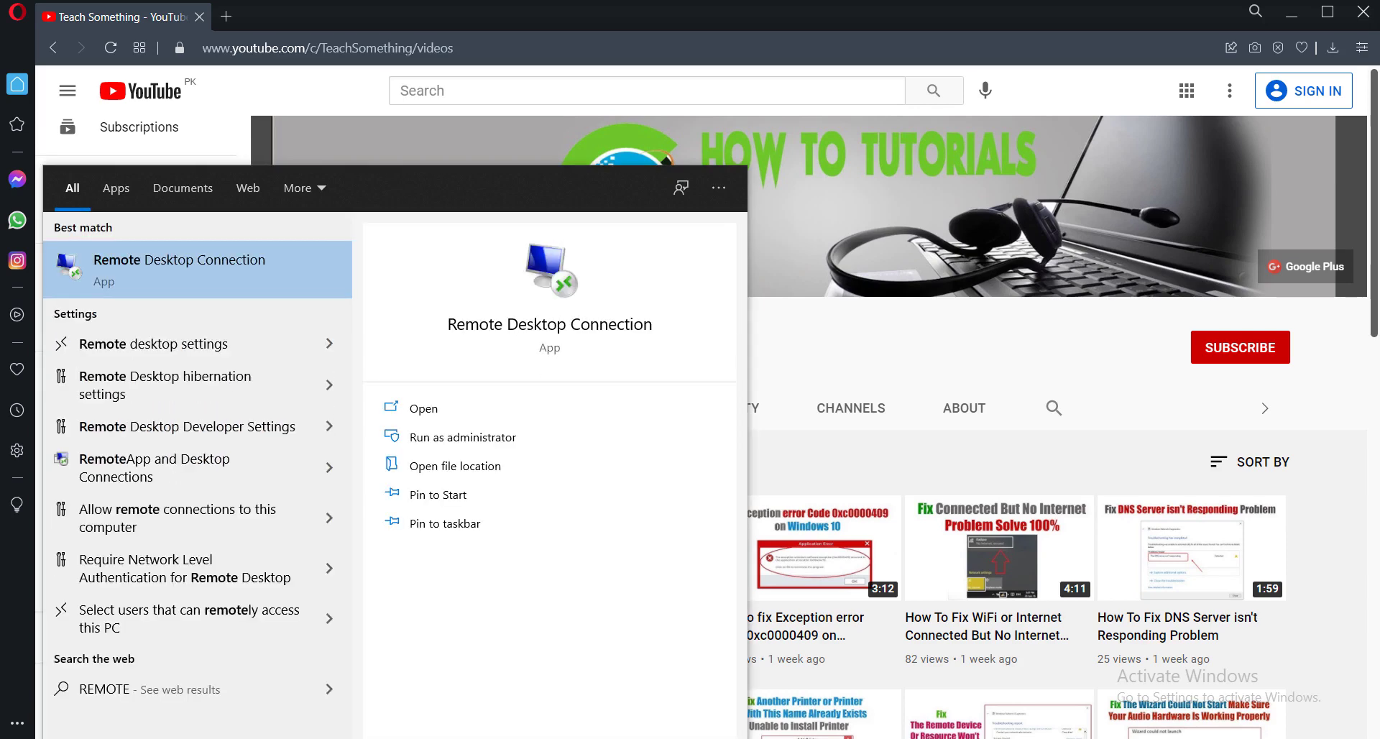
{"action": "left_click", "coordinate": [131, 277]}
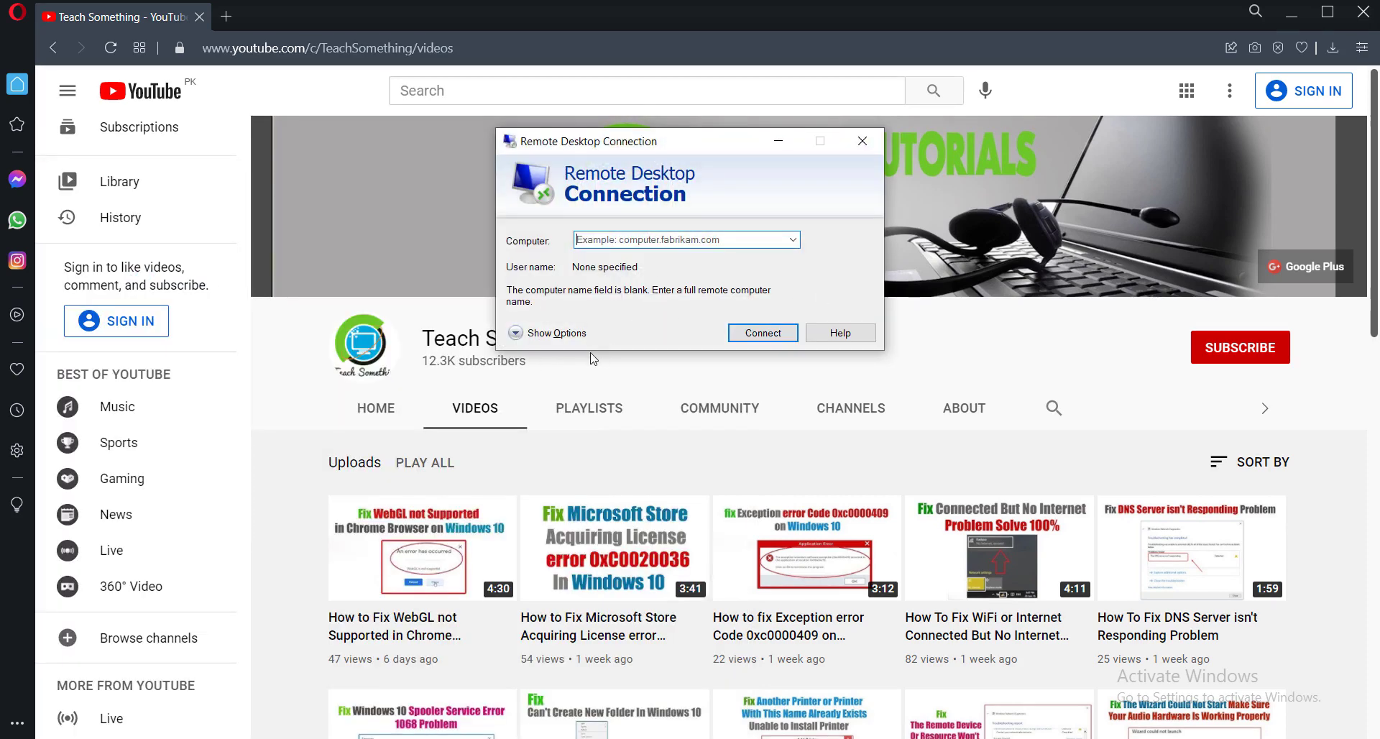
{"action": "left_click", "coordinate": [519, 335]}
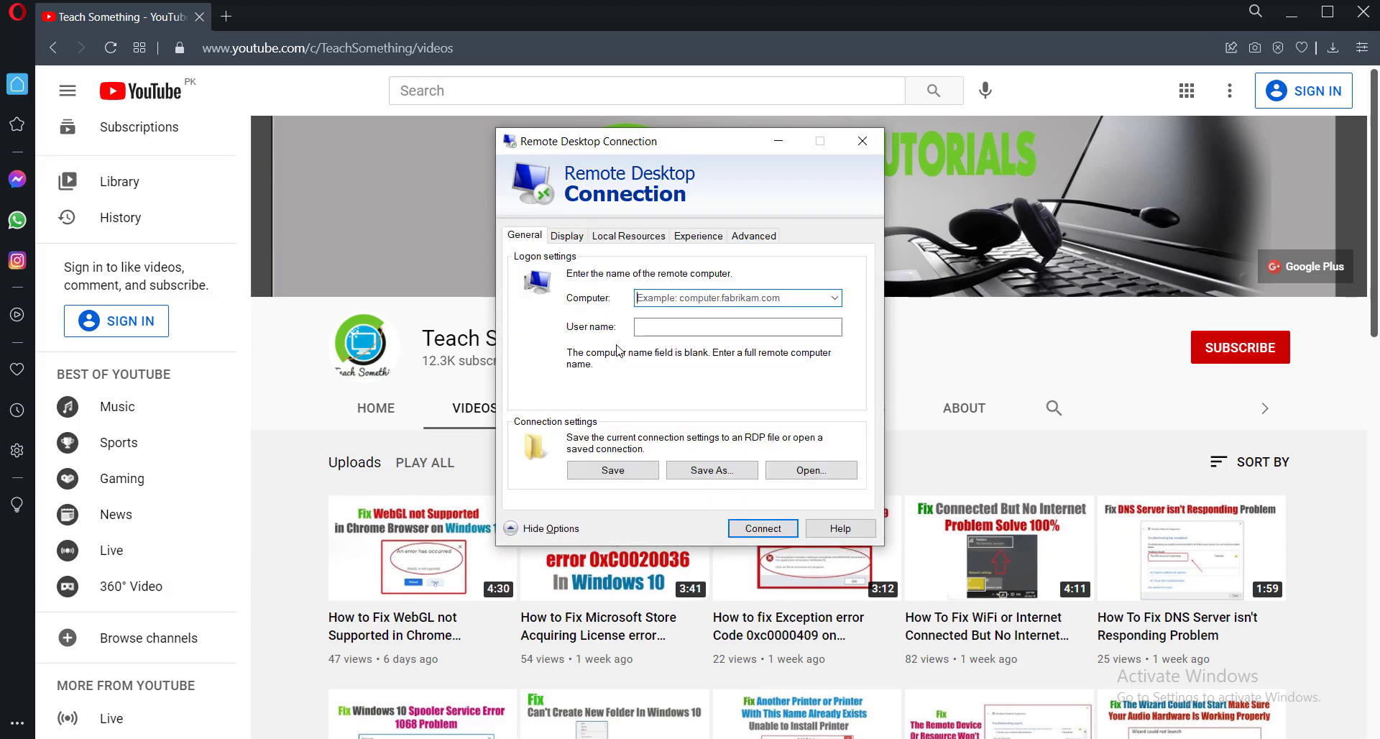
{"action": "left_click", "coordinate": [704, 237]}
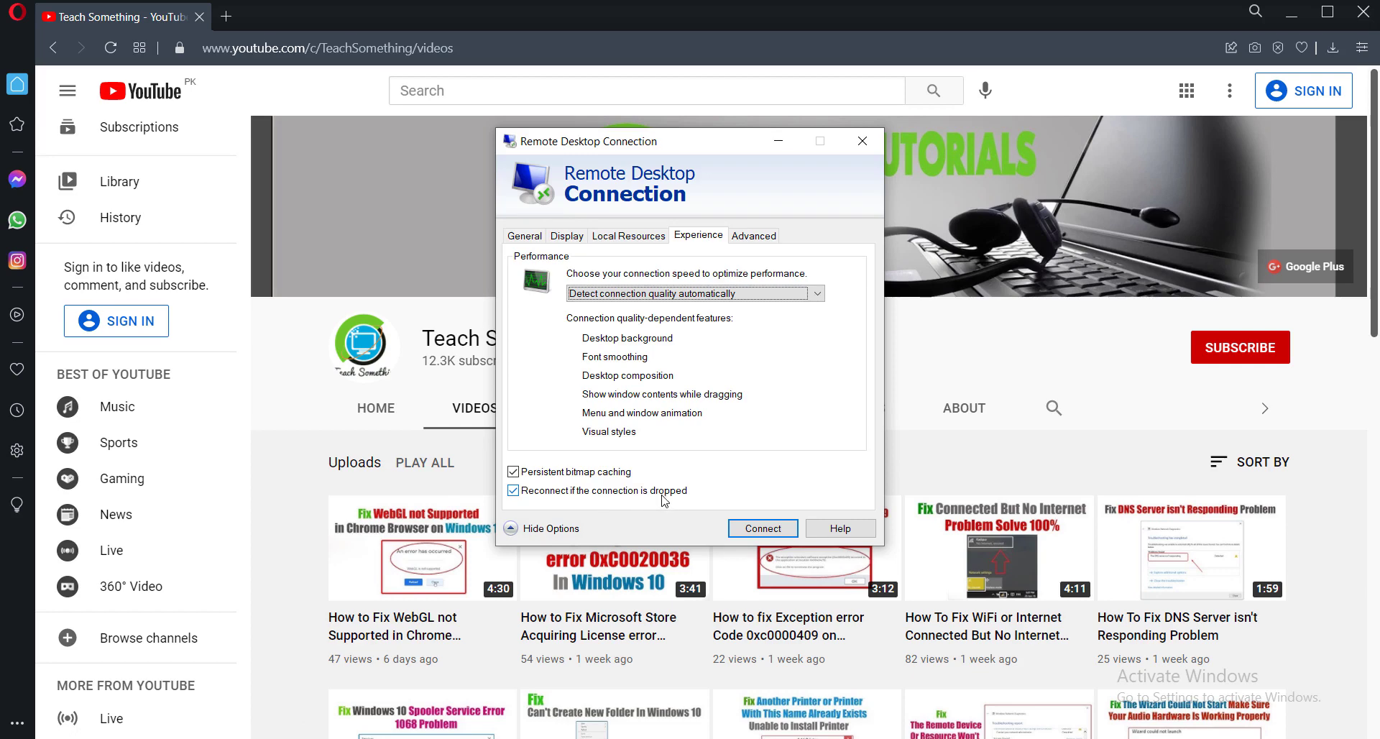
{"action": "left_click", "coordinate": [515, 492]}
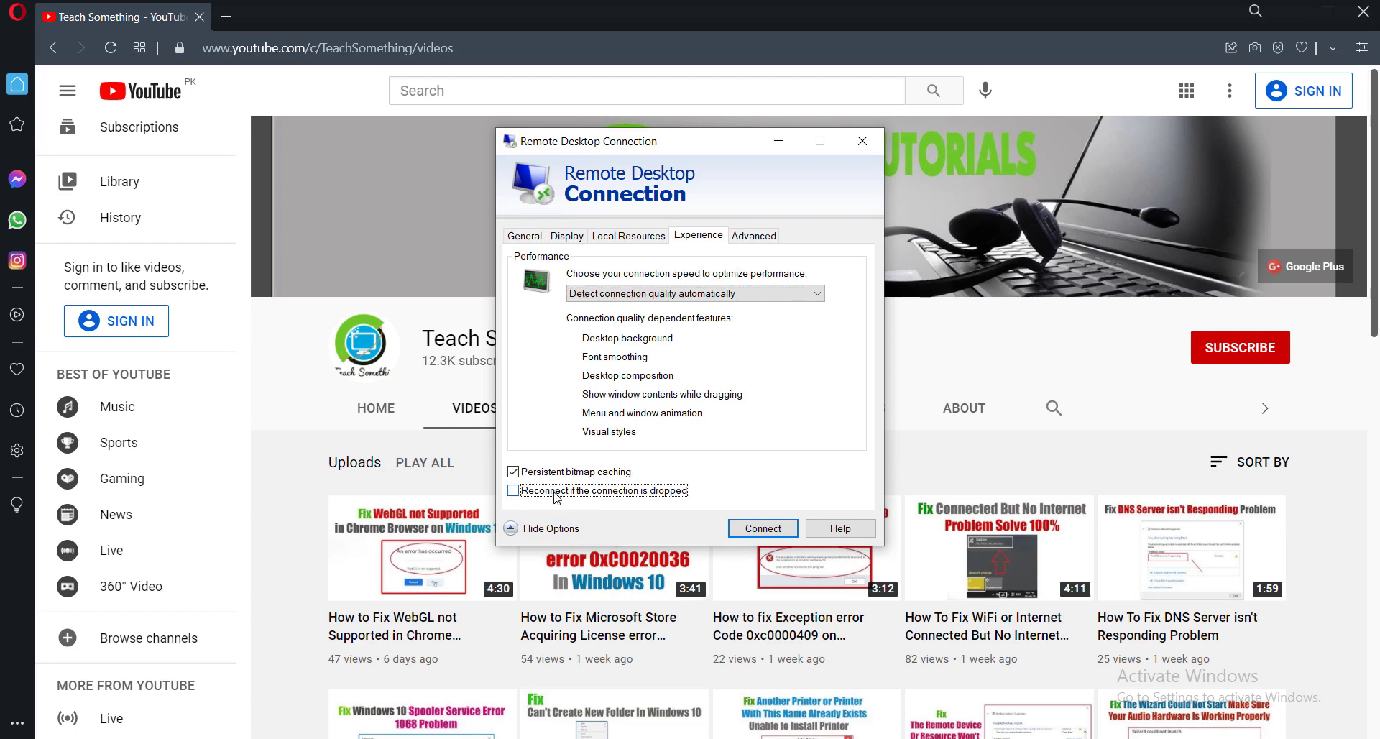
{"action": "left_click", "coordinate": [518, 493]}
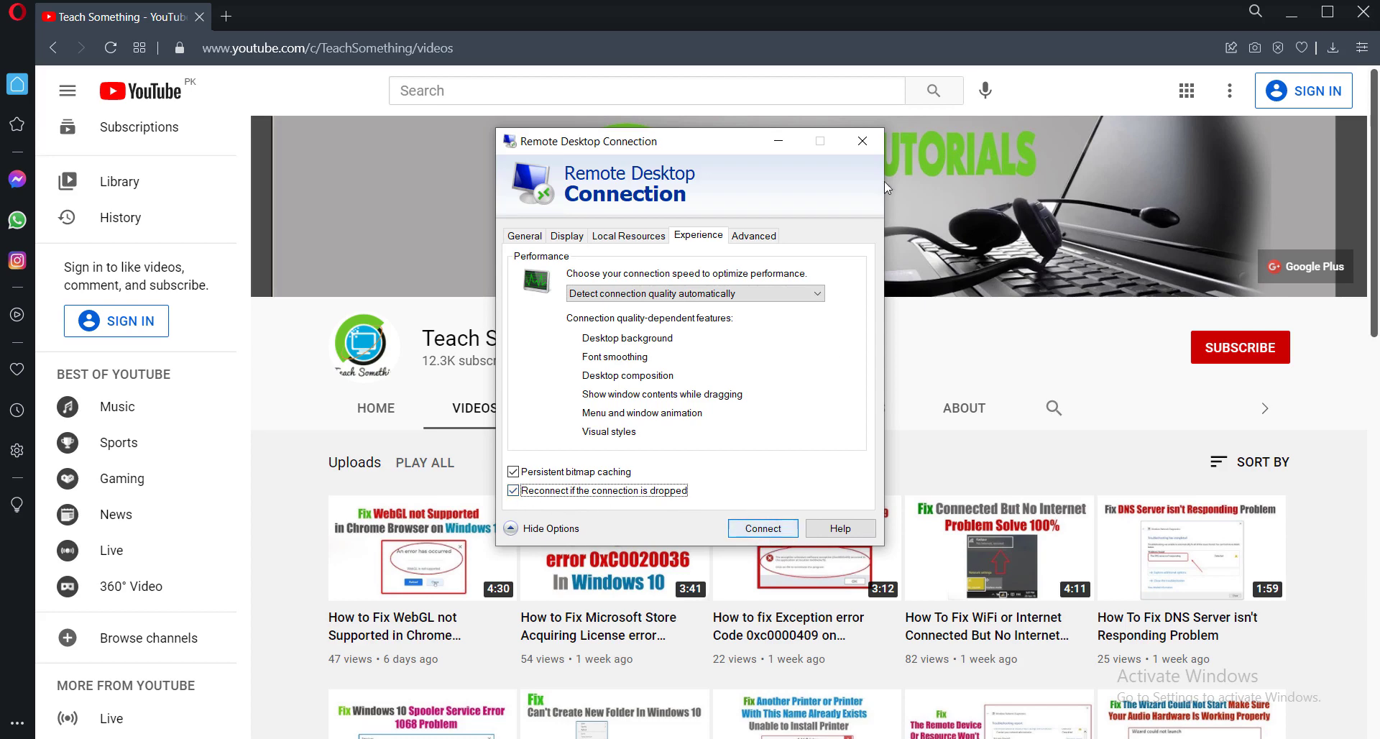
{"action": "left_click", "coordinate": [862, 140]}
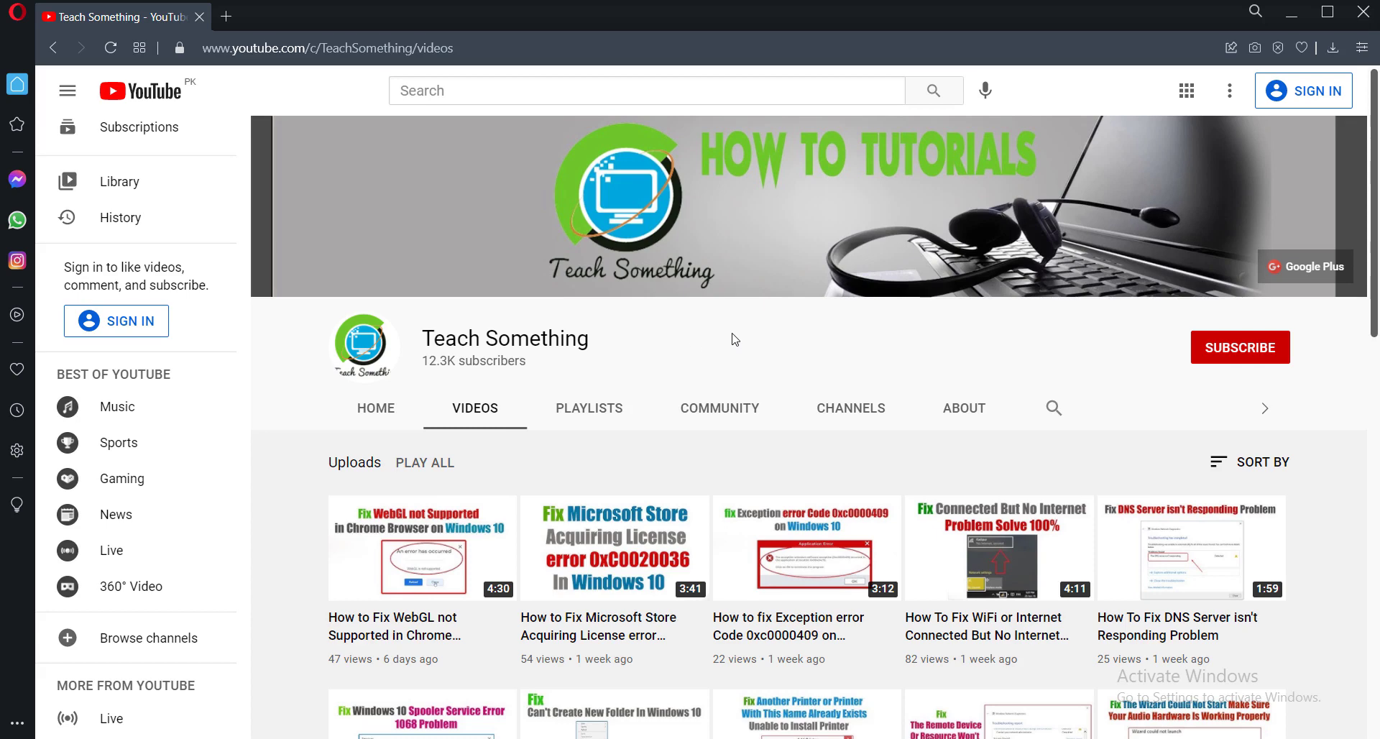
Step: Launch the group policy editor via GPEDI search, maximize it and widen the policy tree
{"action": "key", "text": "super+s"}
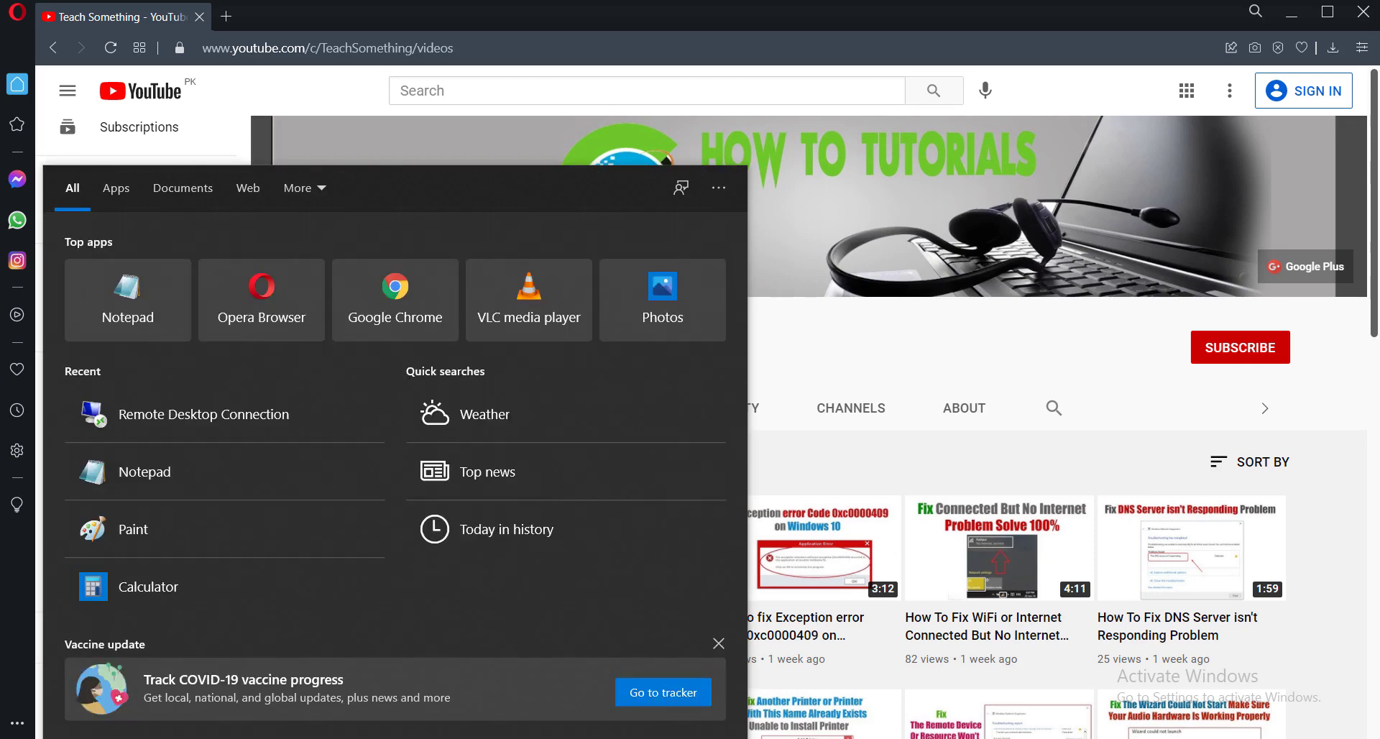
{"action": "type", "text": "GPEDI"}
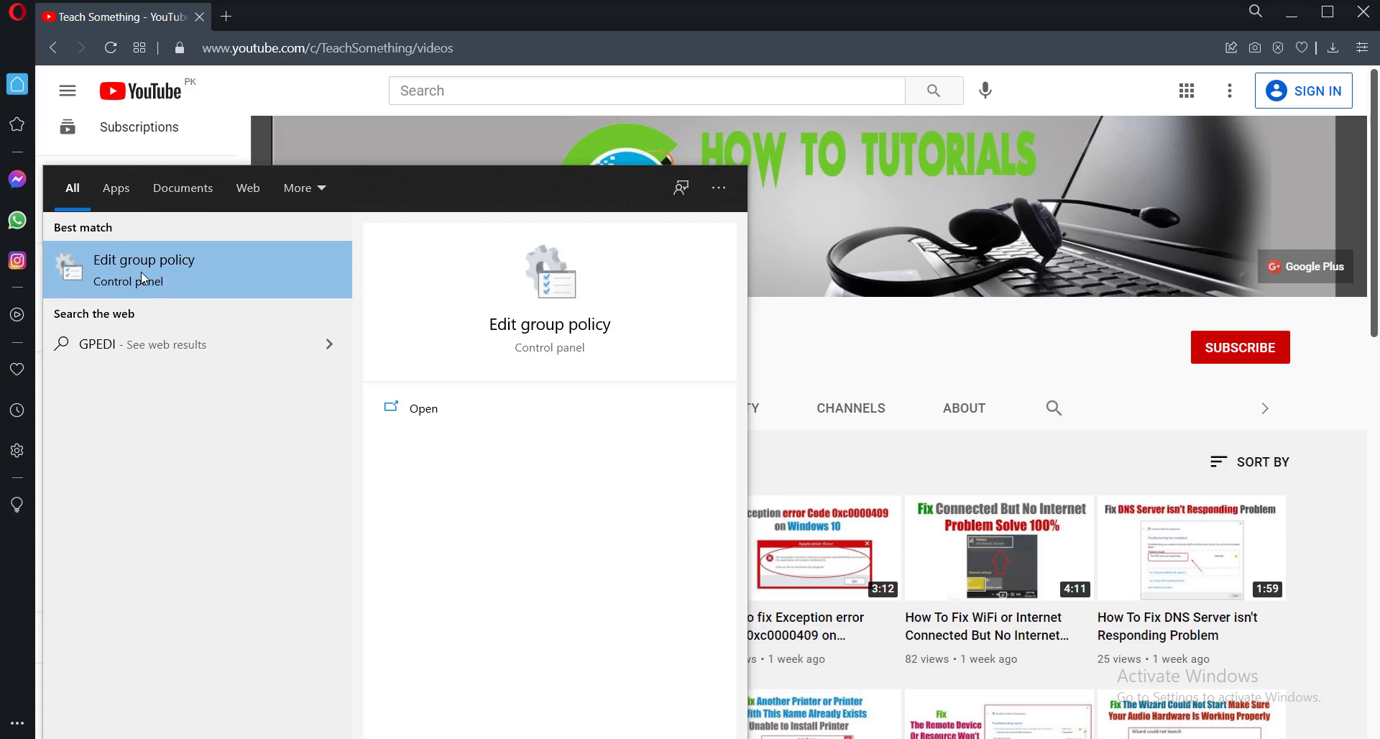
{"action": "left_click", "coordinate": [141, 272]}
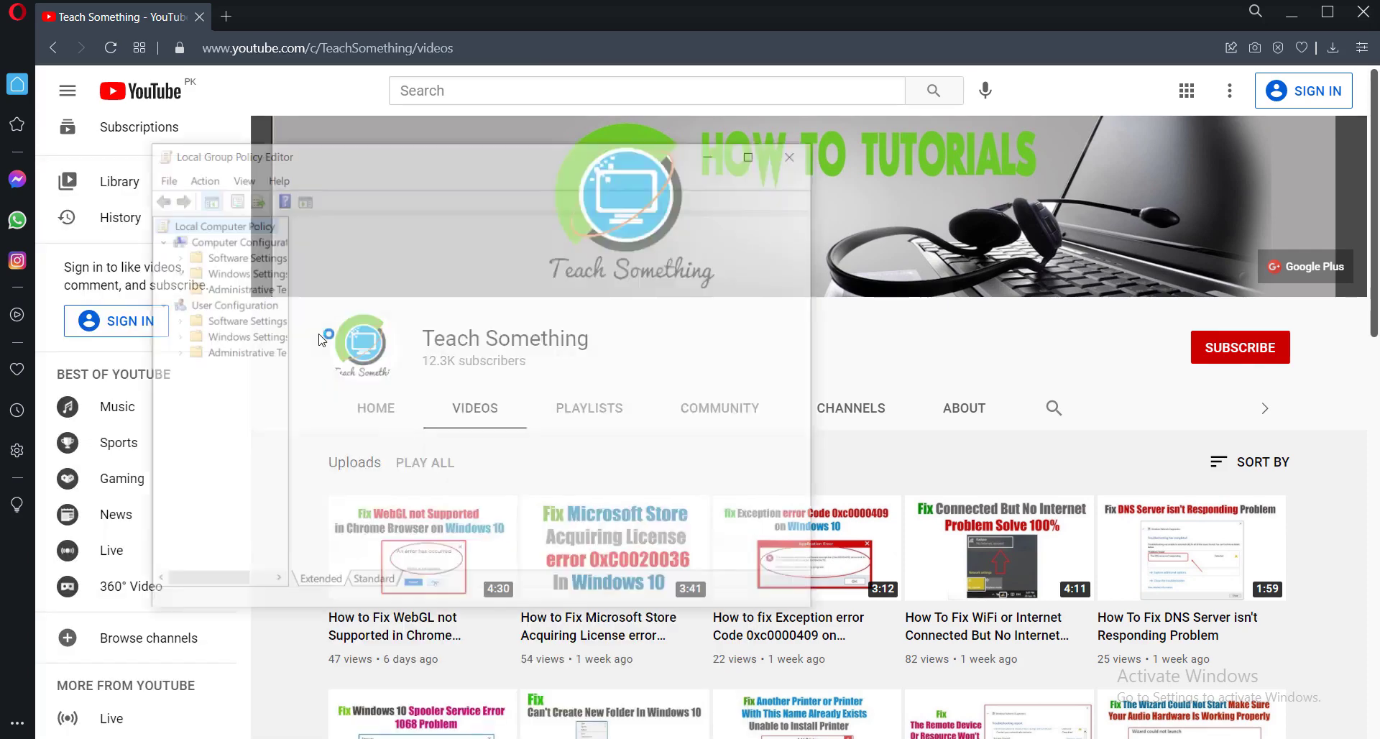
{"action": "left_click", "coordinate": [747, 156]}
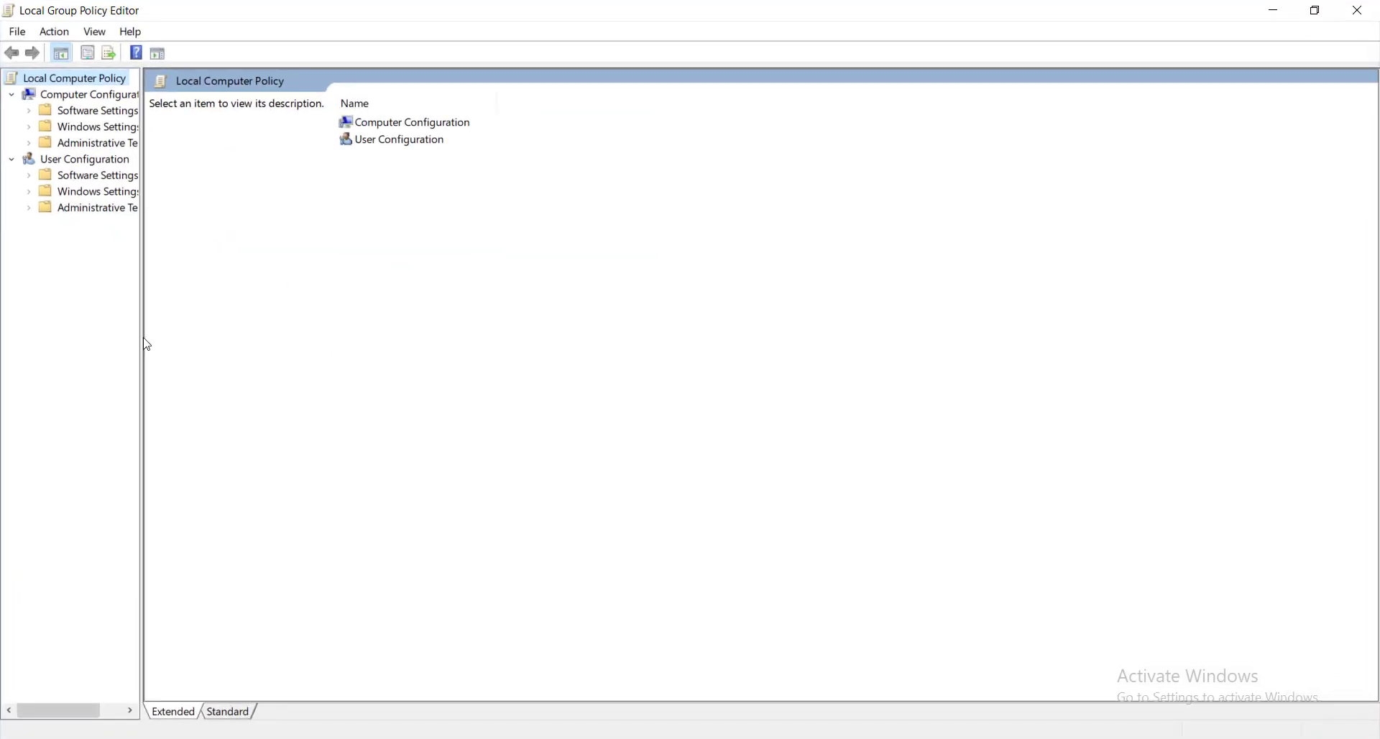
{"action": "left_click_drag", "start_coordinate": [146, 335], "coordinate": [384, 327]}
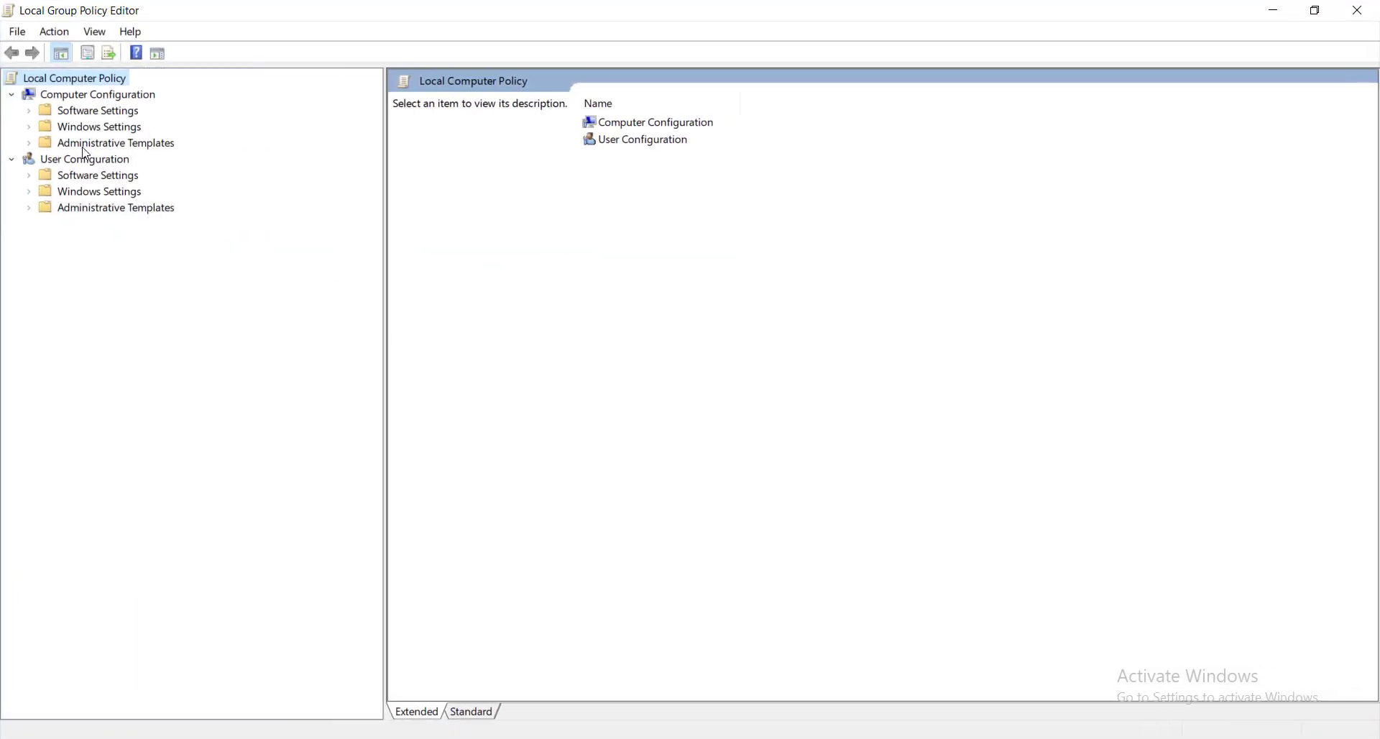
Step: Expand Administrative Templates > Windows Components > Remote Desktop Services > Session Host > Security and select 'Require use of specific security layer'
{"action": "double_click", "coordinate": [32, 148]}
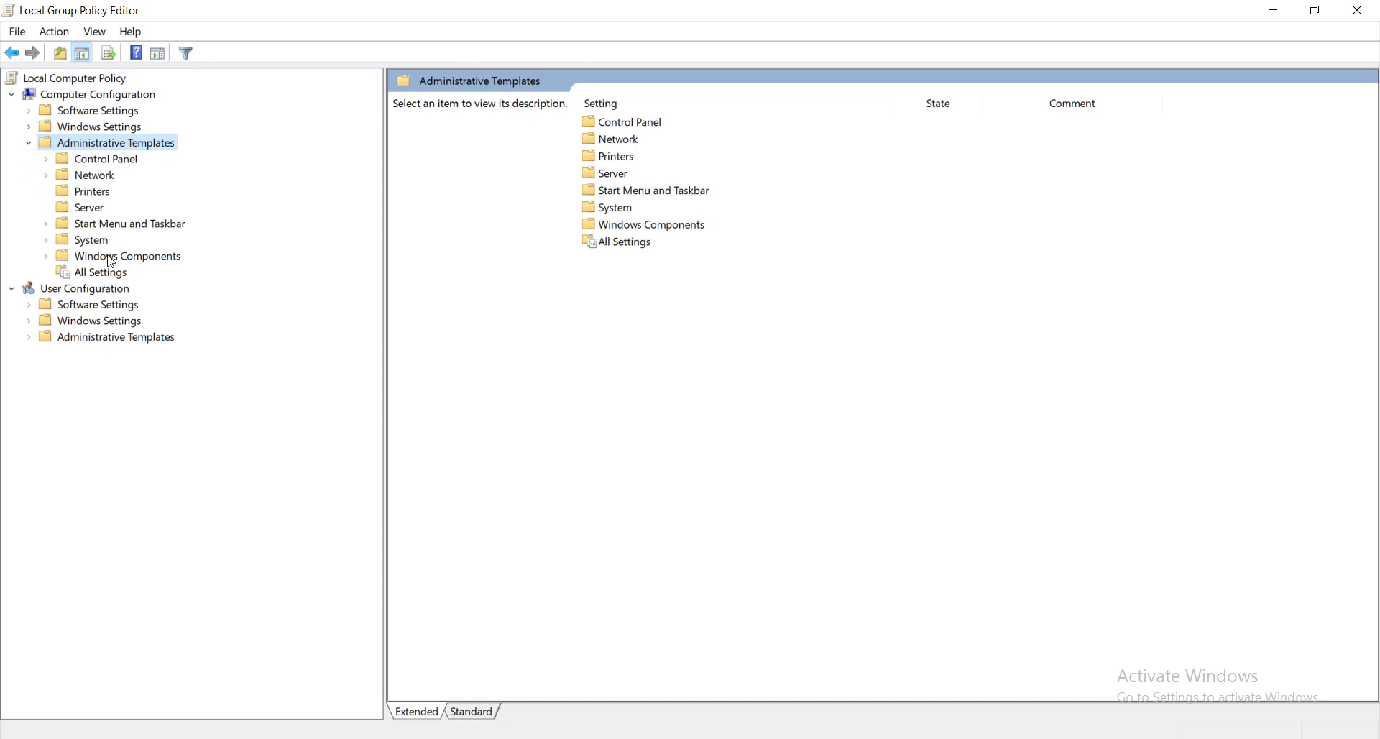
{"action": "left_click", "coordinate": [57, 260]}
{"action": "left_click", "coordinate": [46, 257]}
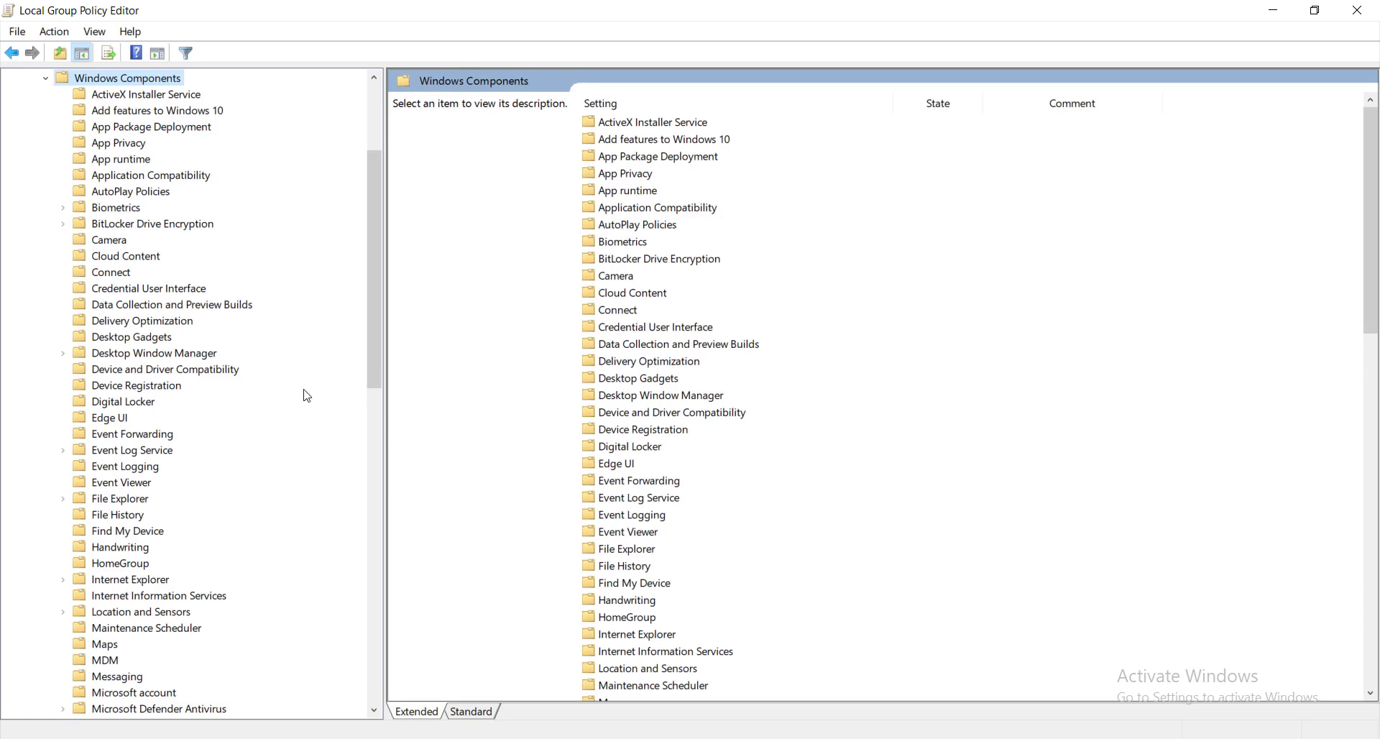
{"action": "left_click_drag", "start_coordinate": [380, 309], "coordinate": [389, 507]}
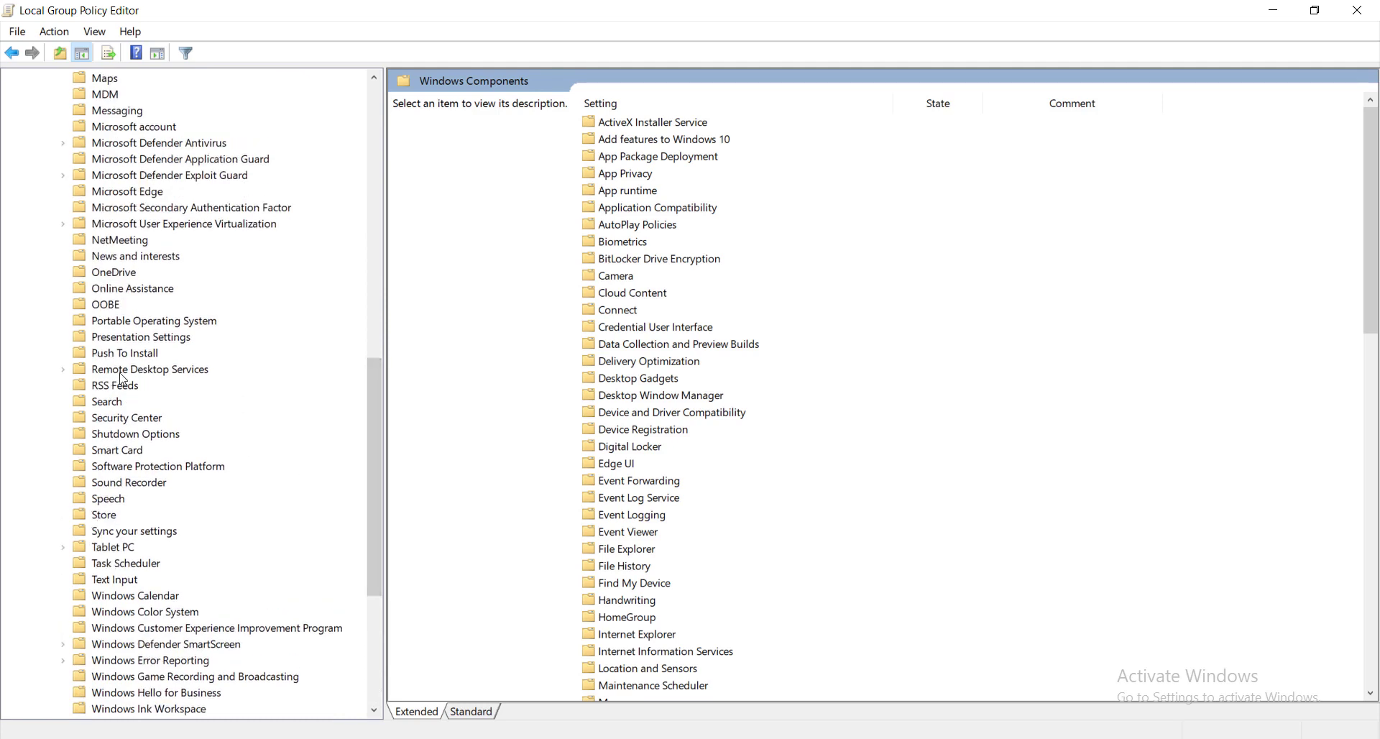
{"action": "left_click", "coordinate": [126, 370]}
{"action": "left_click", "coordinate": [63, 370]}
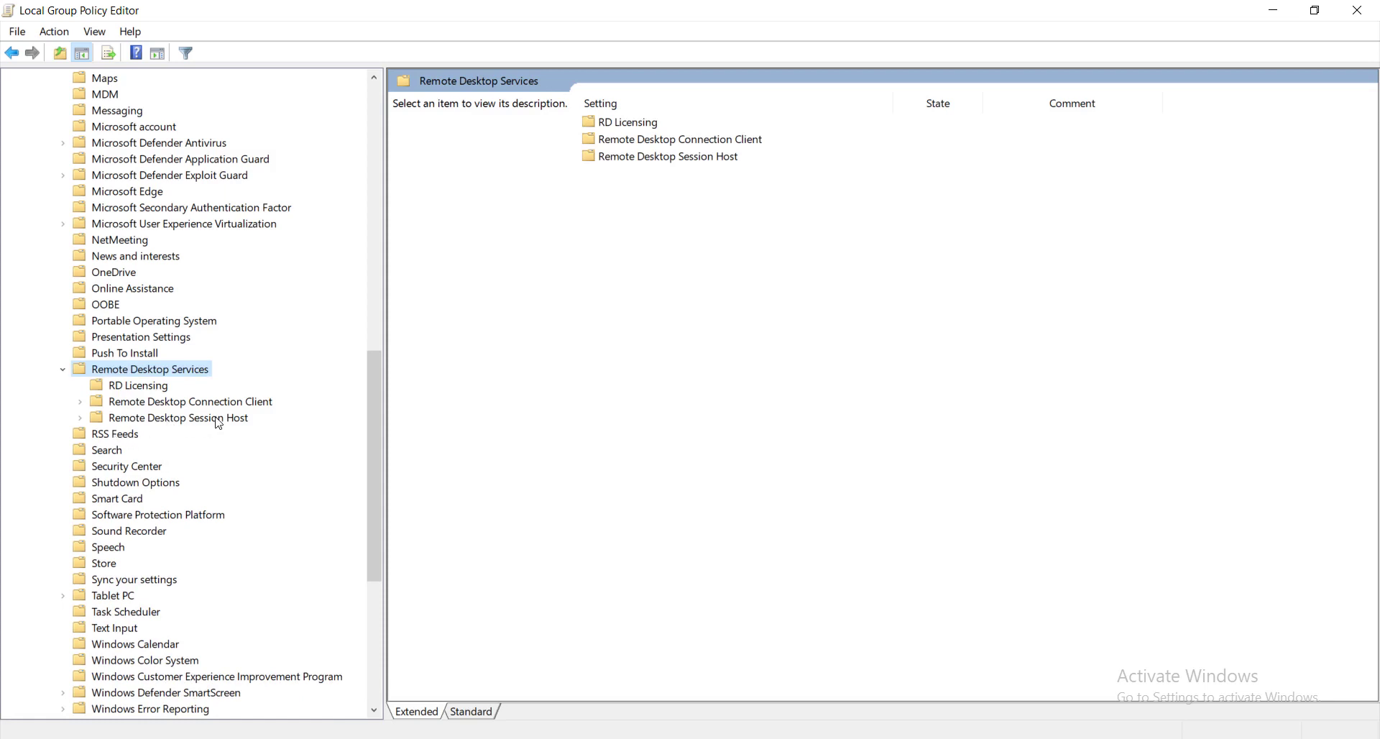
{"action": "left_click", "coordinate": [142, 421]}
{"action": "left_click", "coordinate": [81, 419]}
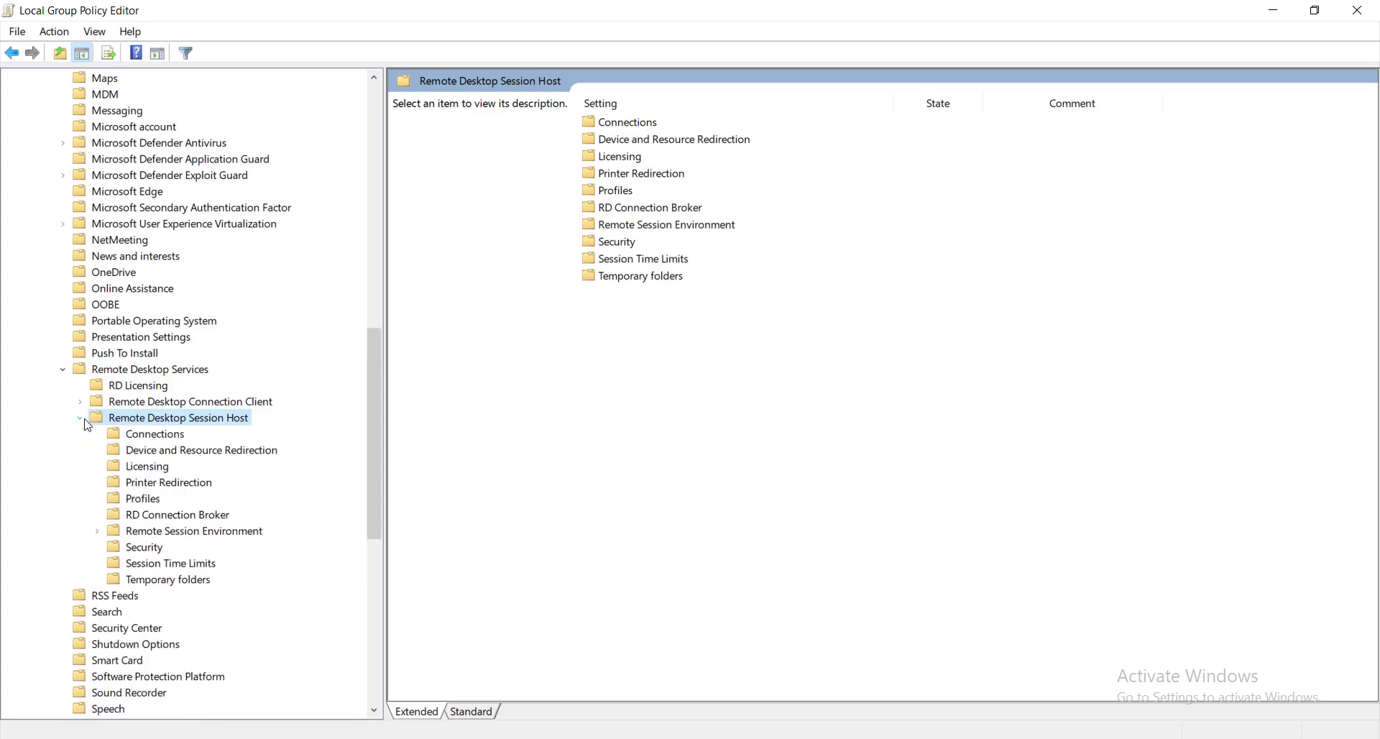
{"action": "left_click", "coordinate": [149, 550]}
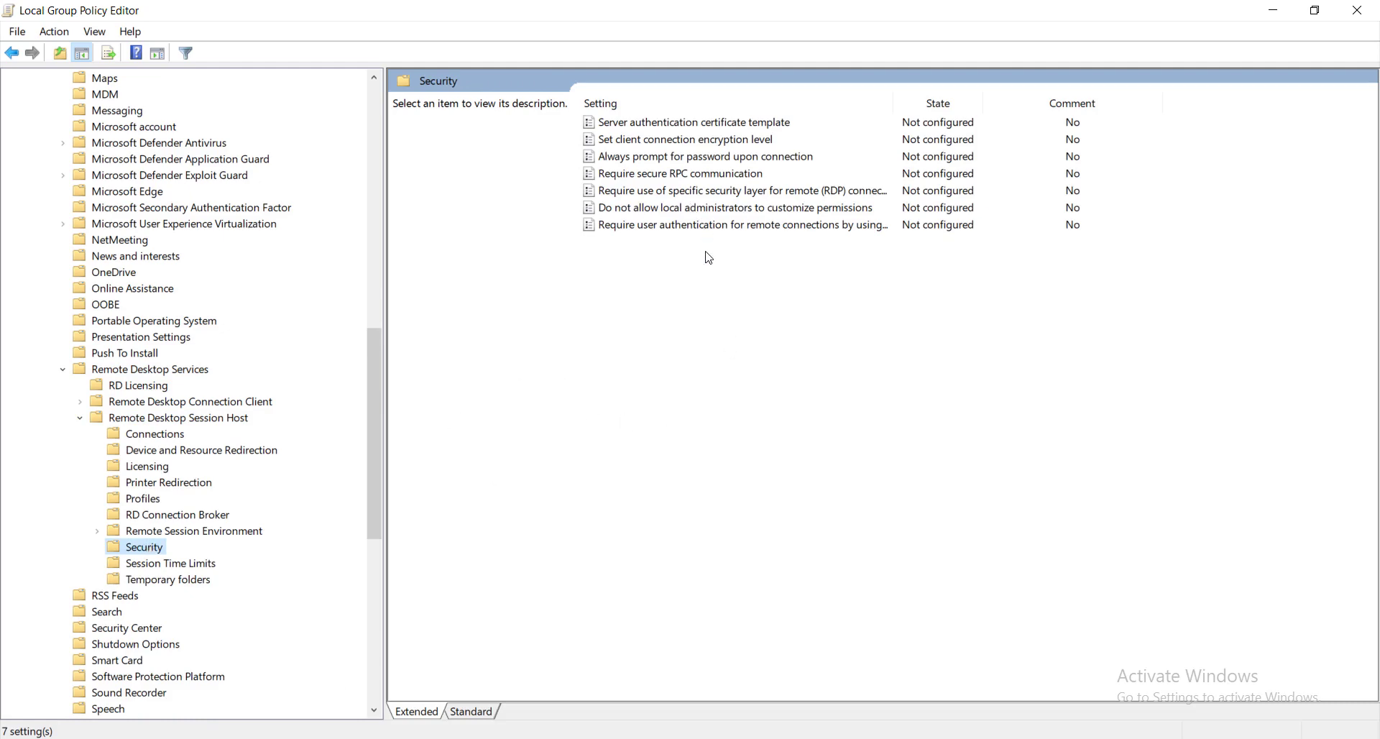
{"action": "left_click", "coordinate": [684, 196]}
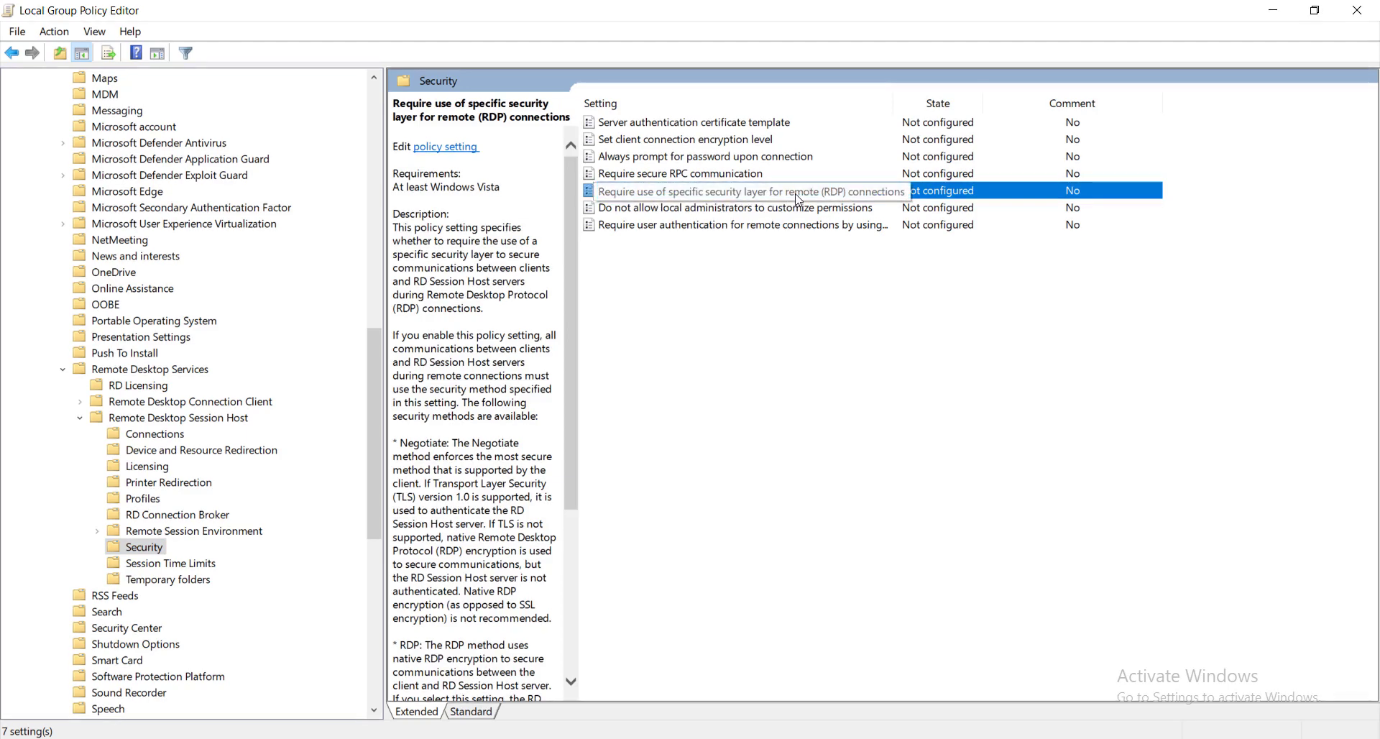
Step: Enable 'Require use of specific security layer' with Security Layer set to RDP, apply and confirm
{"action": "double_click", "coordinate": [689, 202]}
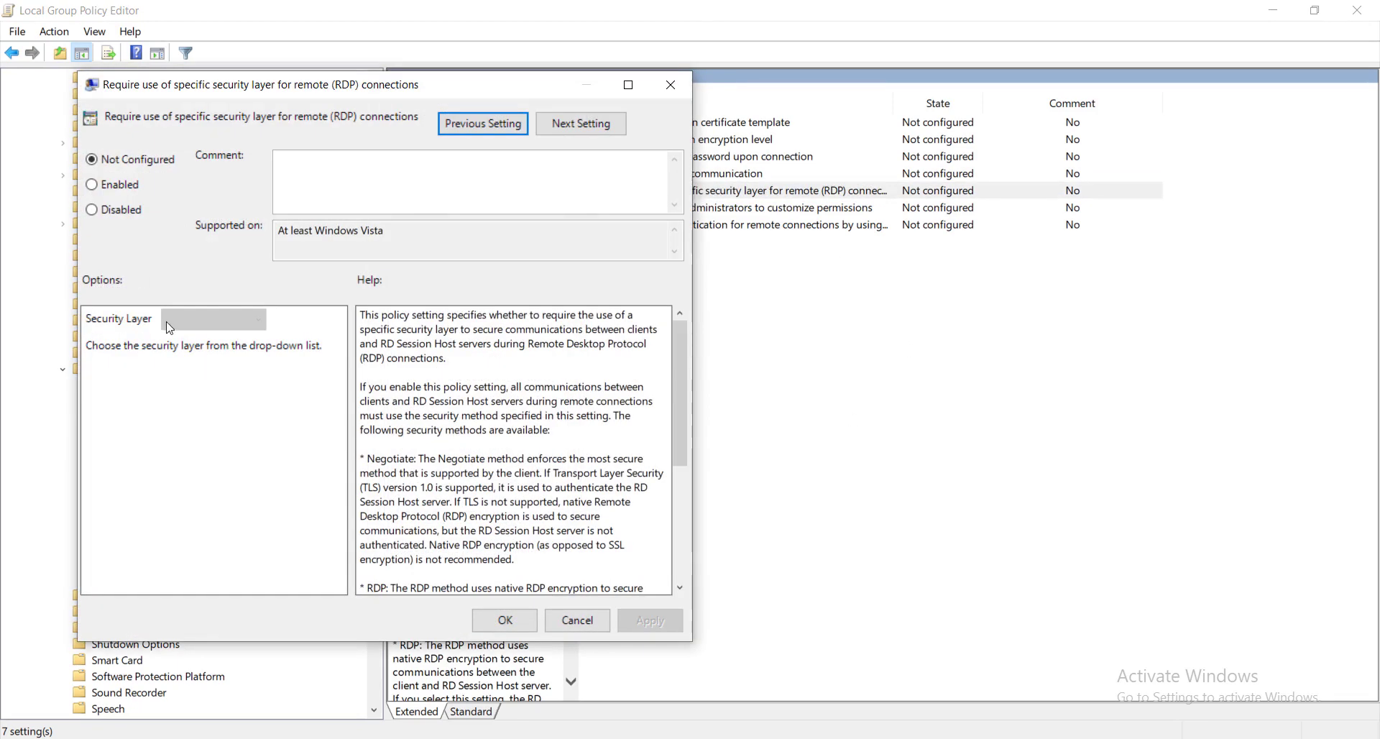
{"action": "left_click", "coordinate": [114, 189]}
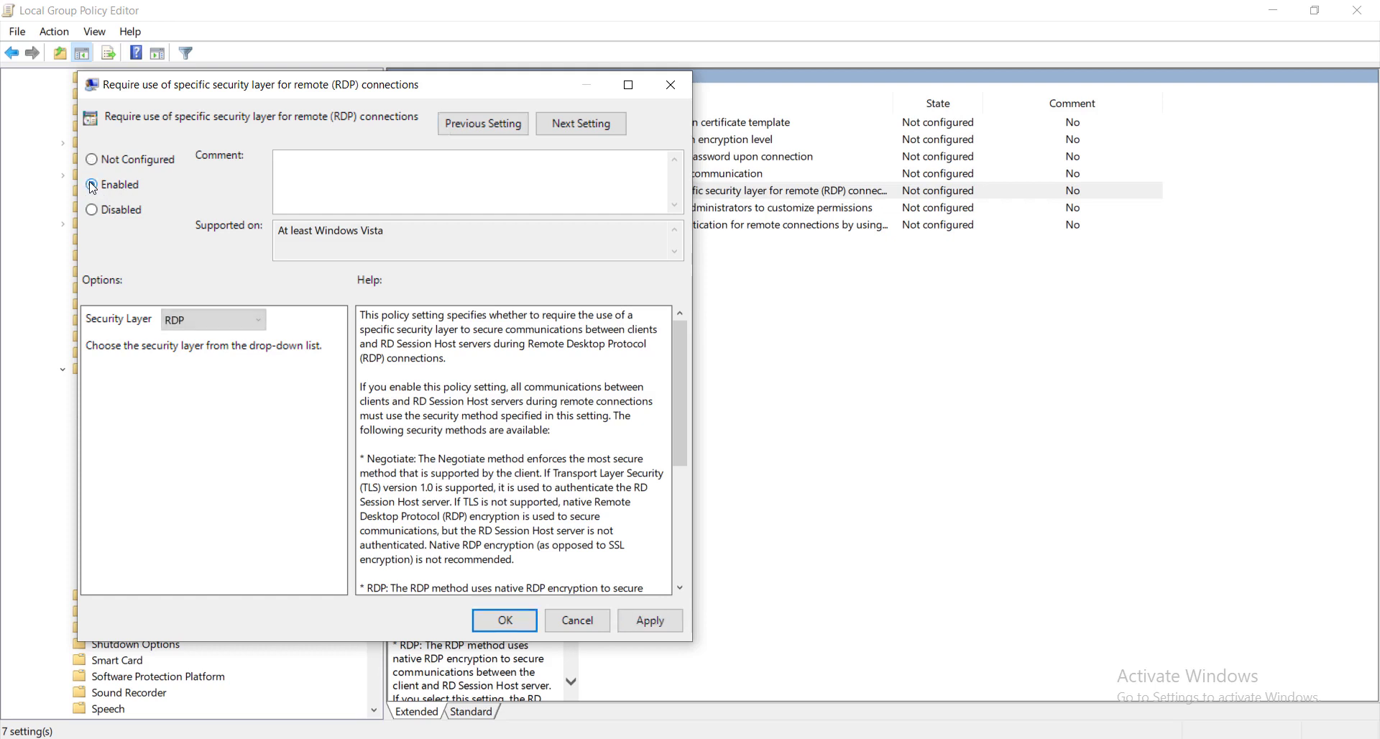
{"action": "left_click", "coordinate": [184, 321]}
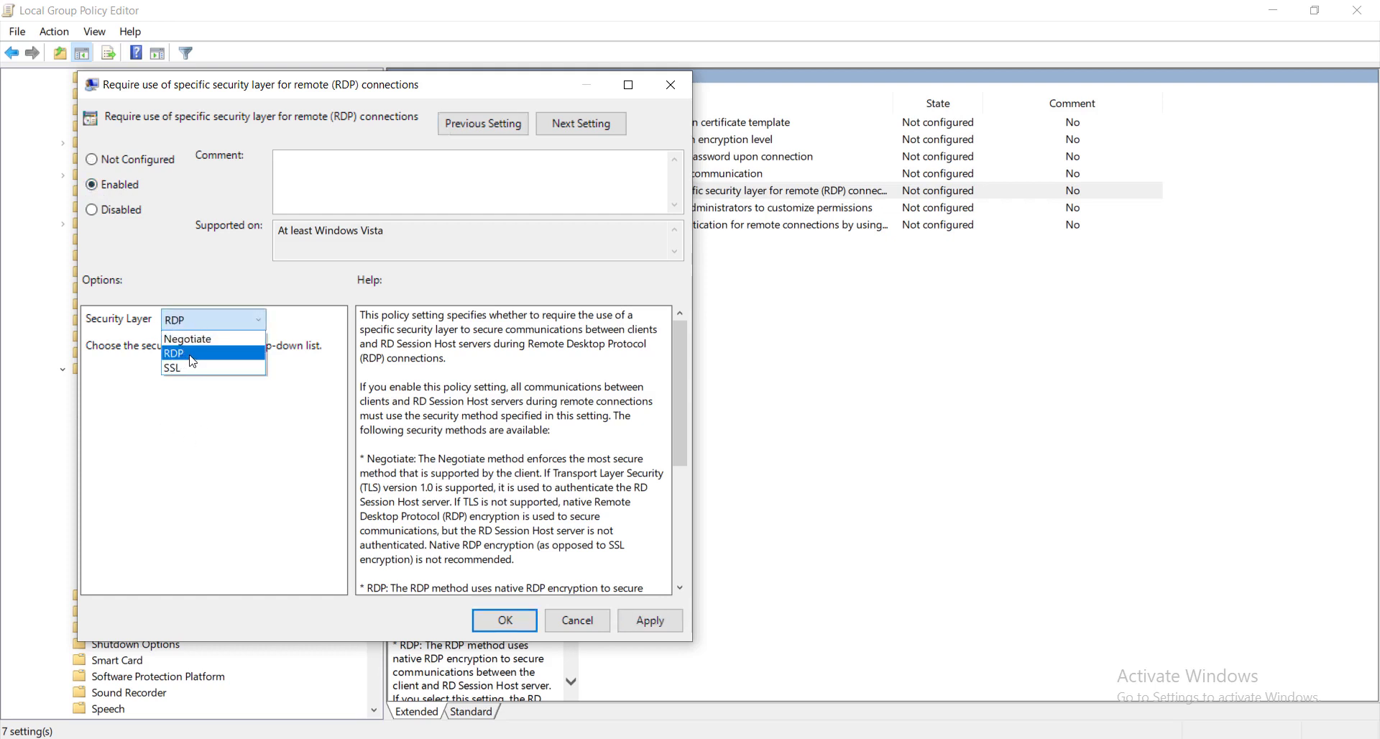
{"action": "left_click", "coordinate": [192, 353]}
{"action": "left_click", "coordinate": [627, 629]}
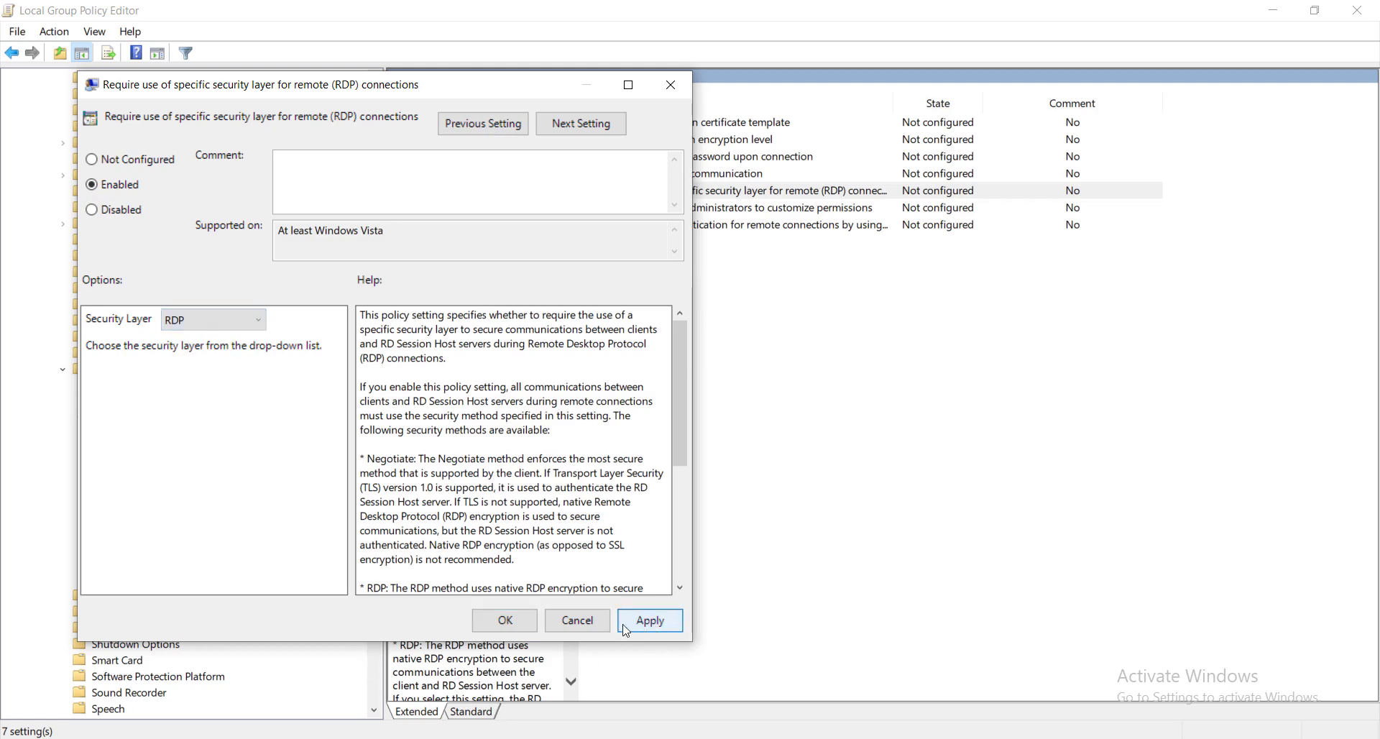
{"action": "left_click", "coordinate": [513, 619]}
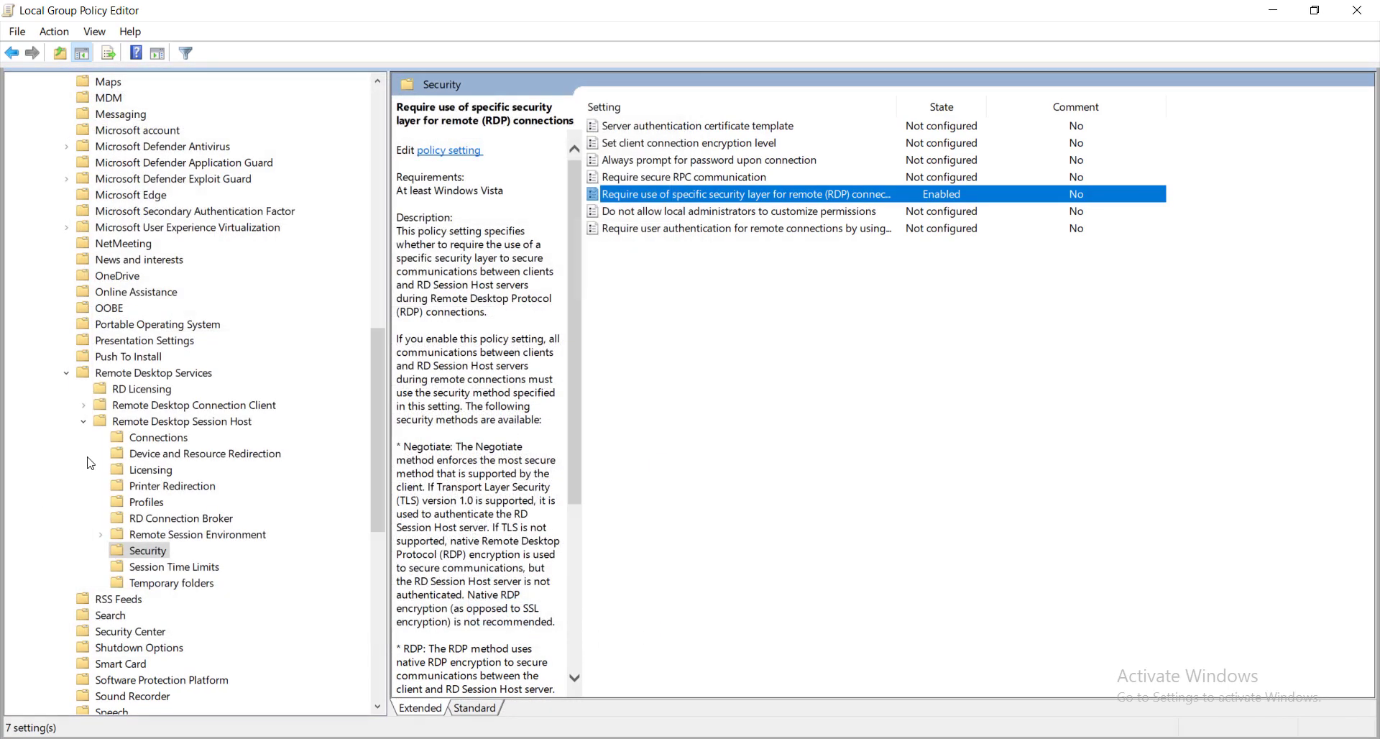
{"action": "left_click", "coordinate": [83, 423]}
Step: Collapse the Remote Desktop Services, Windows Components and Administrative Templates branches
{"action": "left_click", "coordinate": [66, 373]}
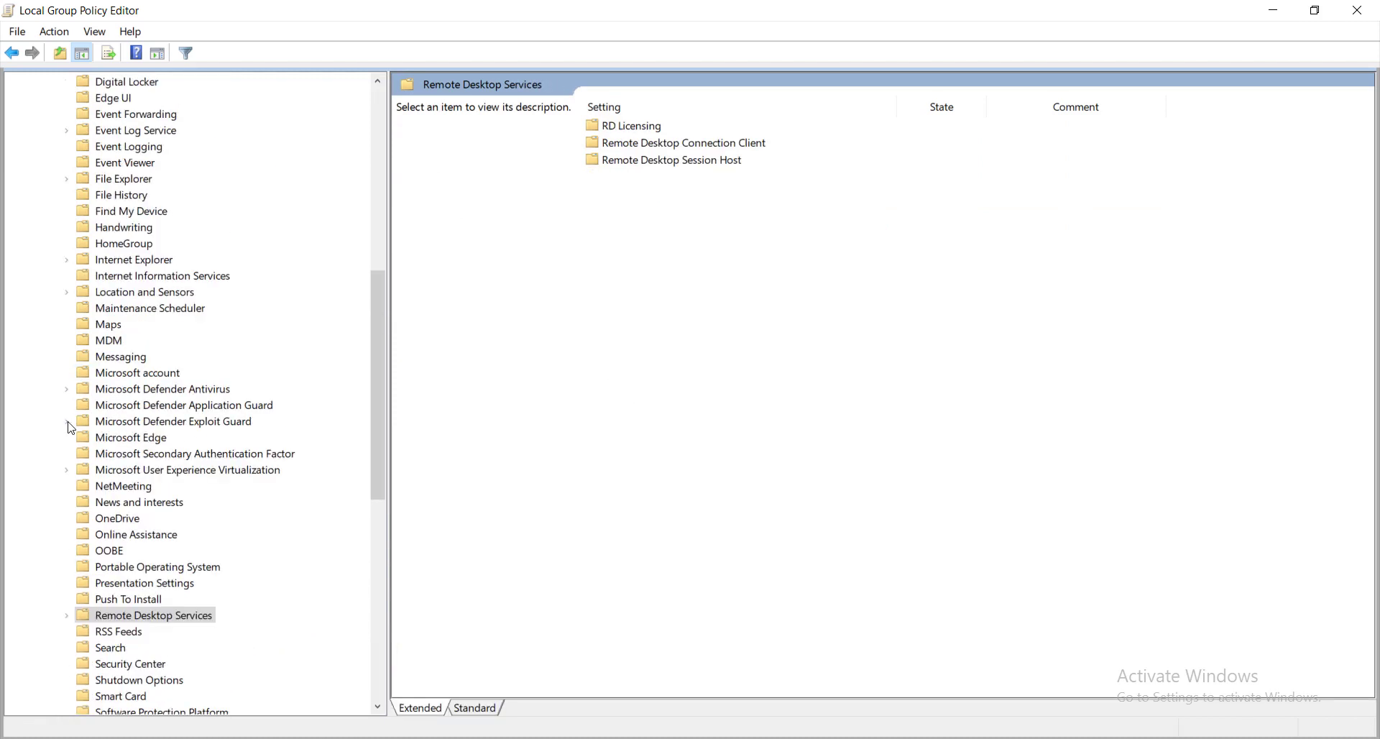
{"action": "scroll", "coordinate": [71, 428], "scroll_direction": "up", "scroll_amount": 2}
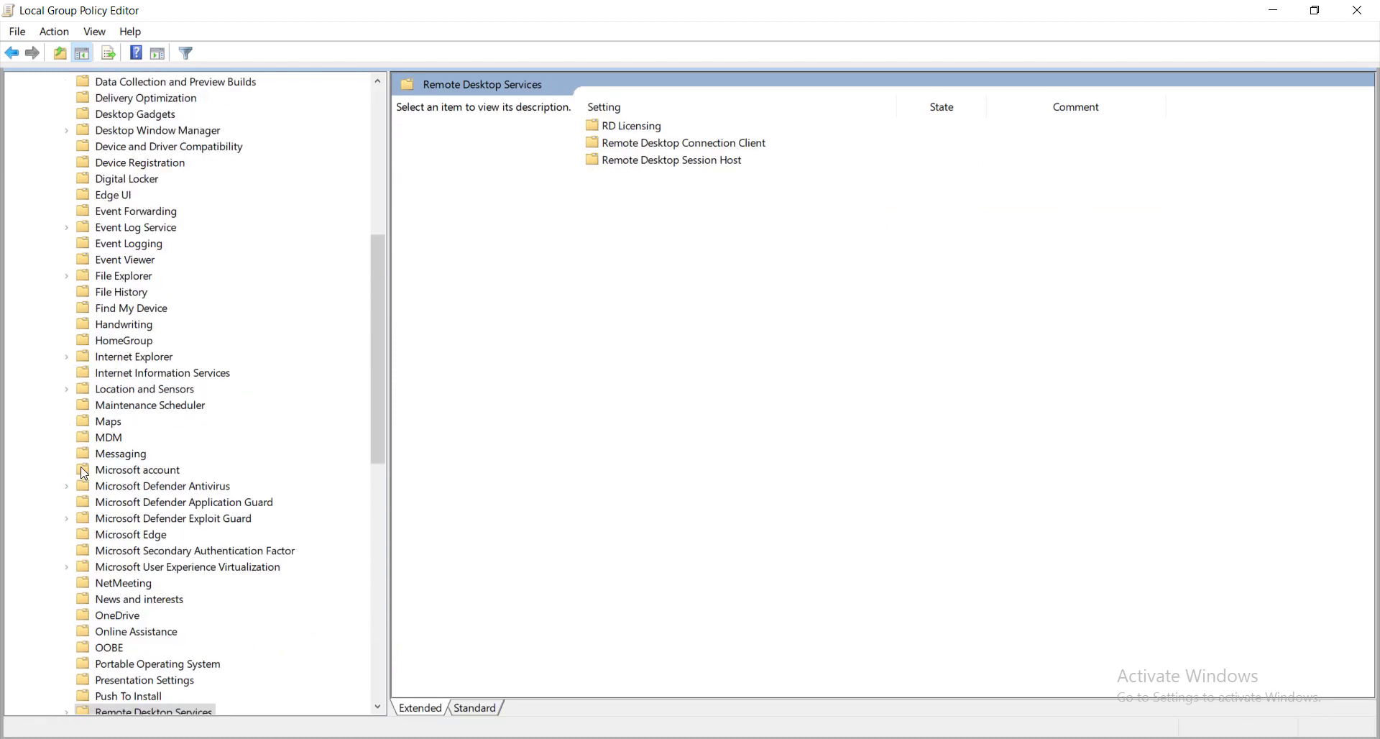
{"action": "scroll", "coordinate": [69, 424], "scroll_direction": "up", "scroll_amount": 8}
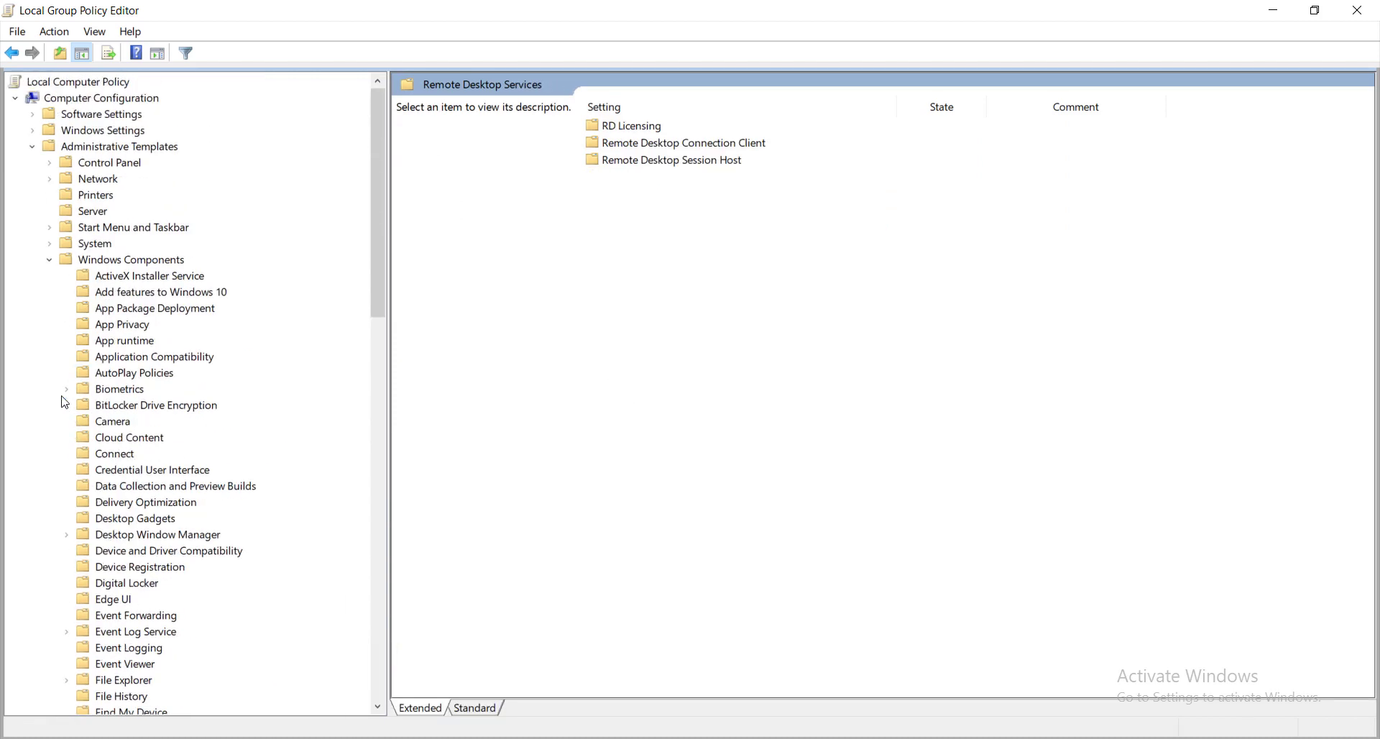
{"action": "left_click", "coordinate": [49, 259]}
{"action": "left_click", "coordinate": [31, 146]}
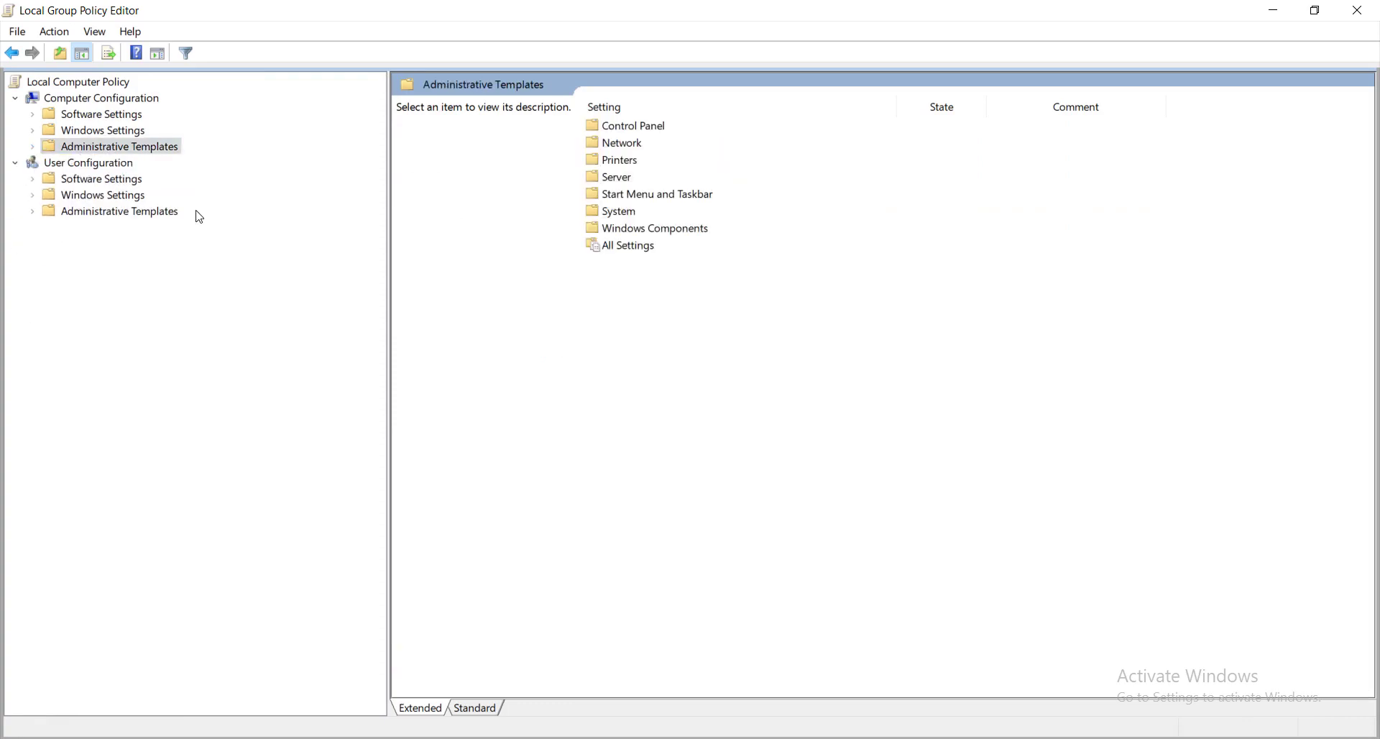
Step: Close the Local Group Policy Editor, then open and dismiss the Start menu
{"action": "left_click", "coordinate": [1357, 10]}
{"action": "left_click", "coordinate": [21, 730]}
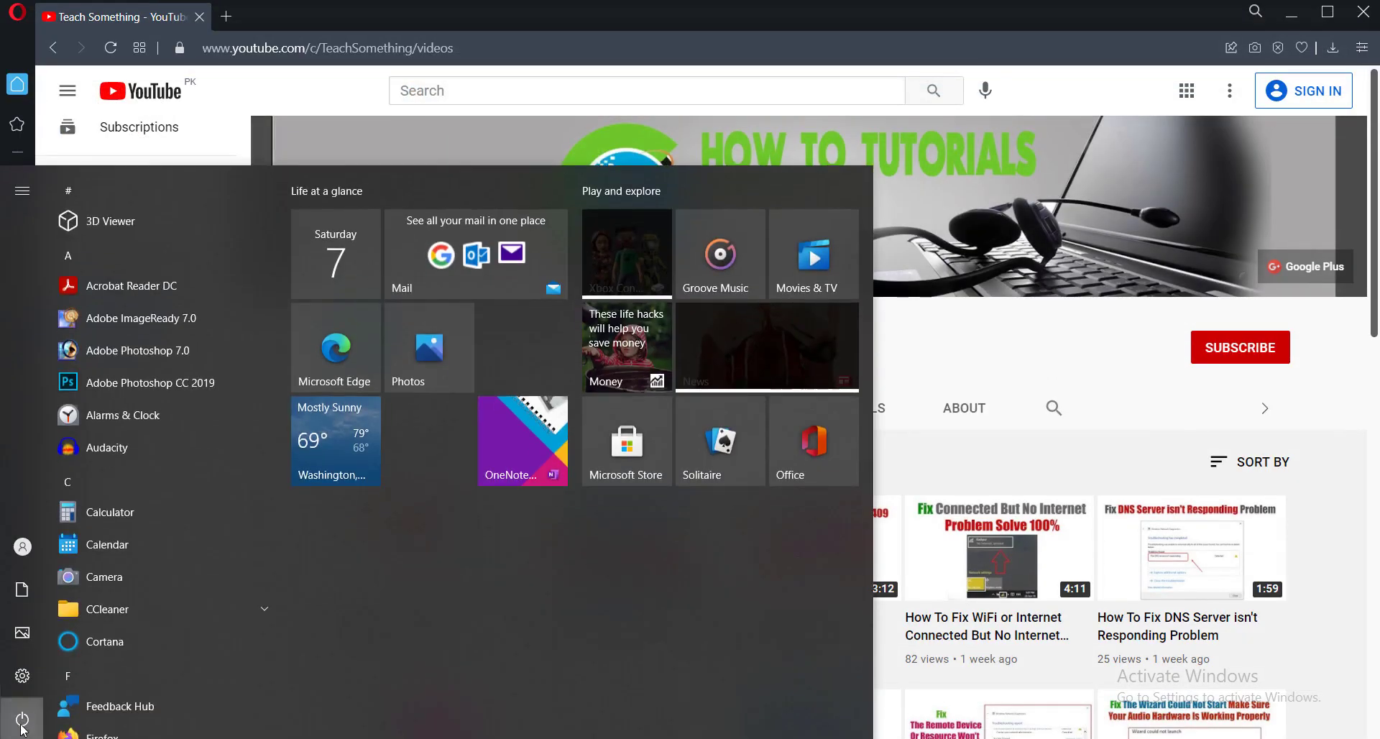
{"action": "mouse_move", "coordinate": [96, 685]}
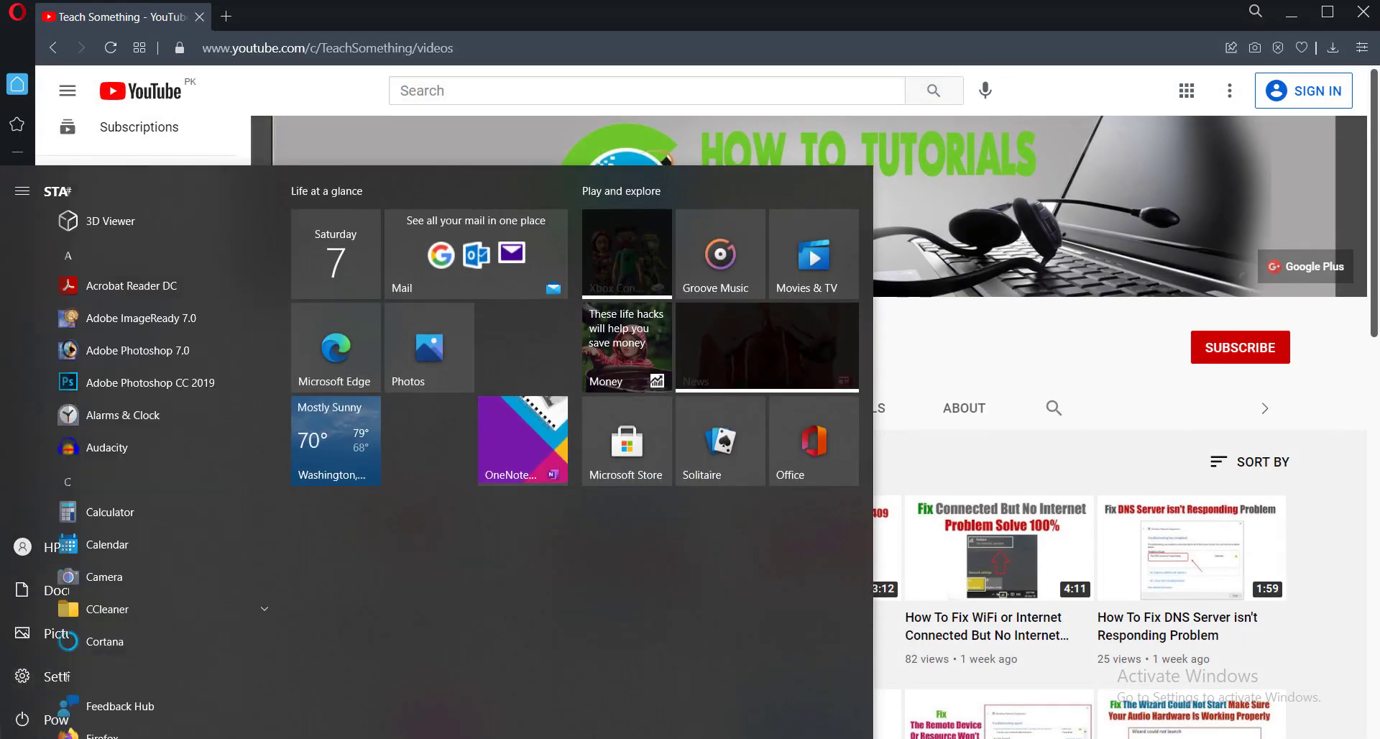
{"action": "left_click", "coordinate": [956, 351]}
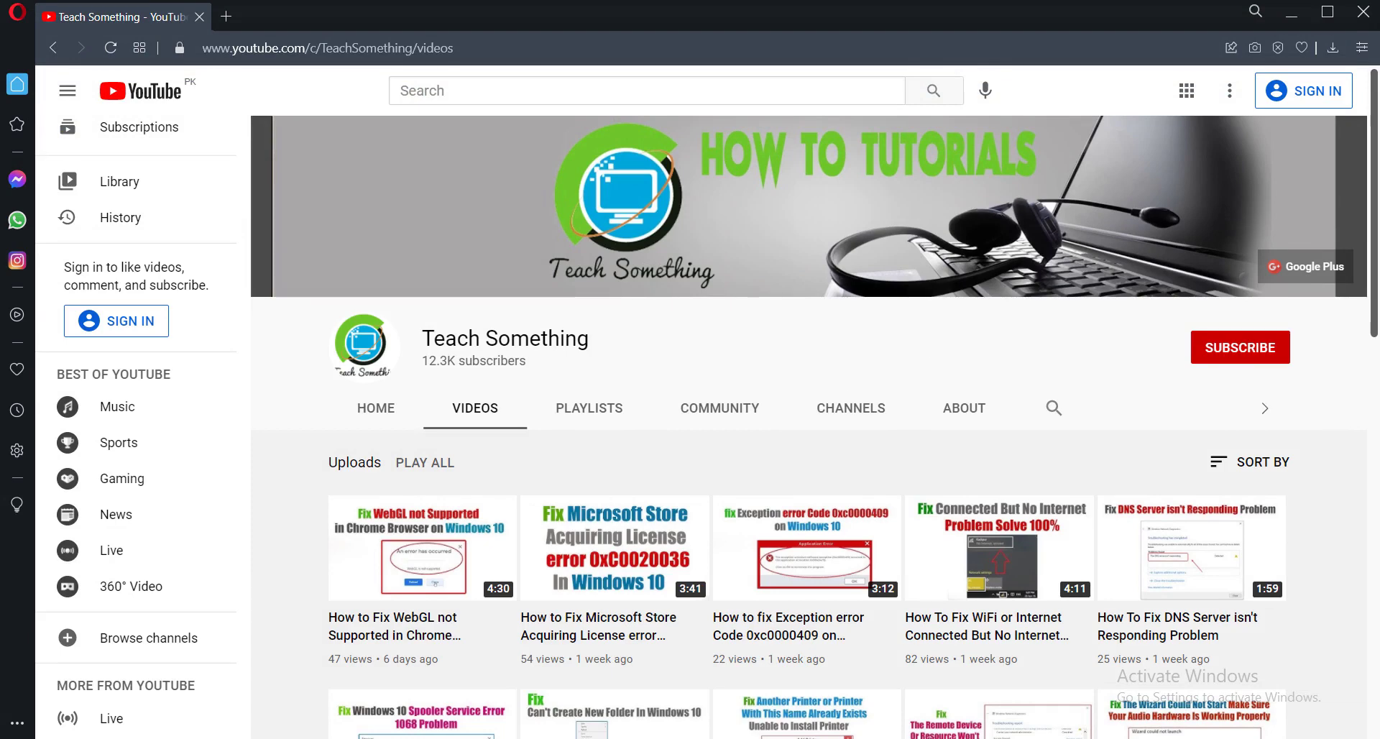
Step: Search 'ADVANCE SYS' to open System Properties and show its Remote tab
{"action": "key", "text": "super+s"}
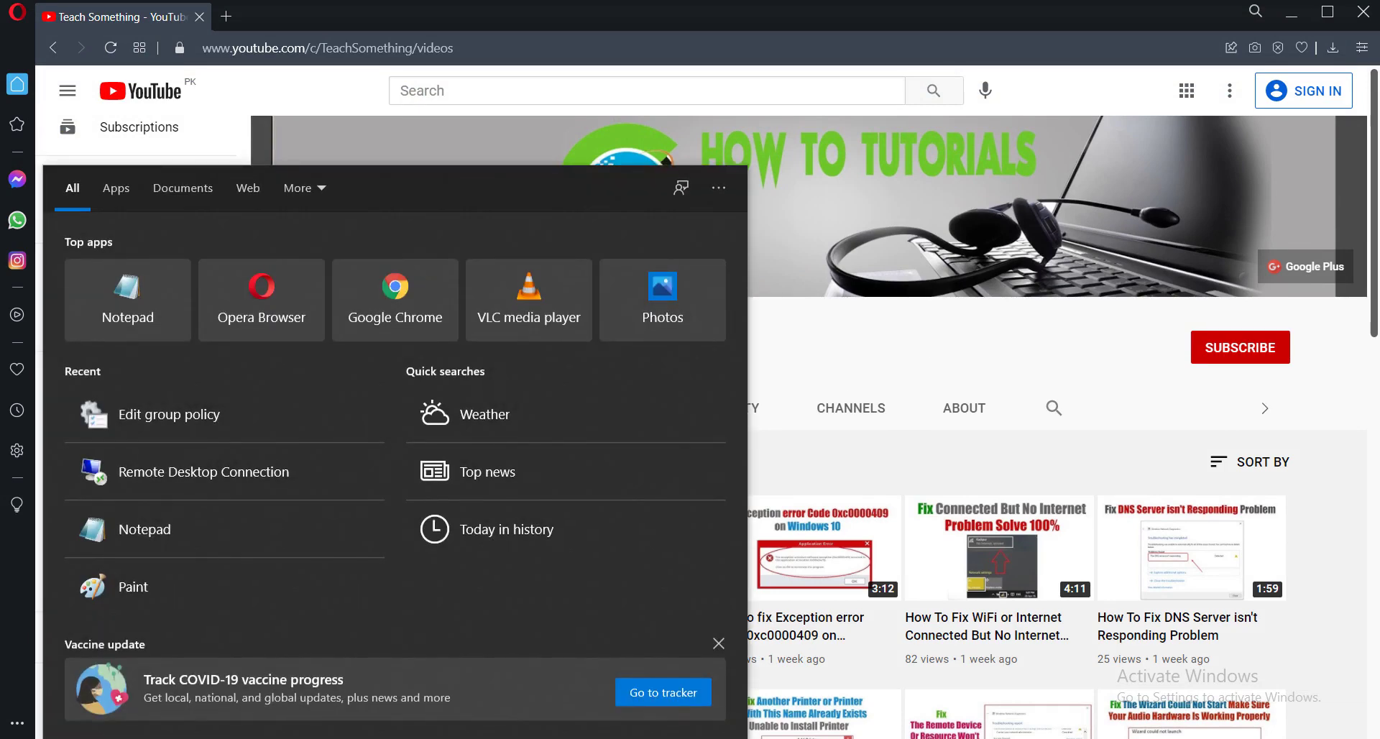
{"action": "type", "text": "ADV"}
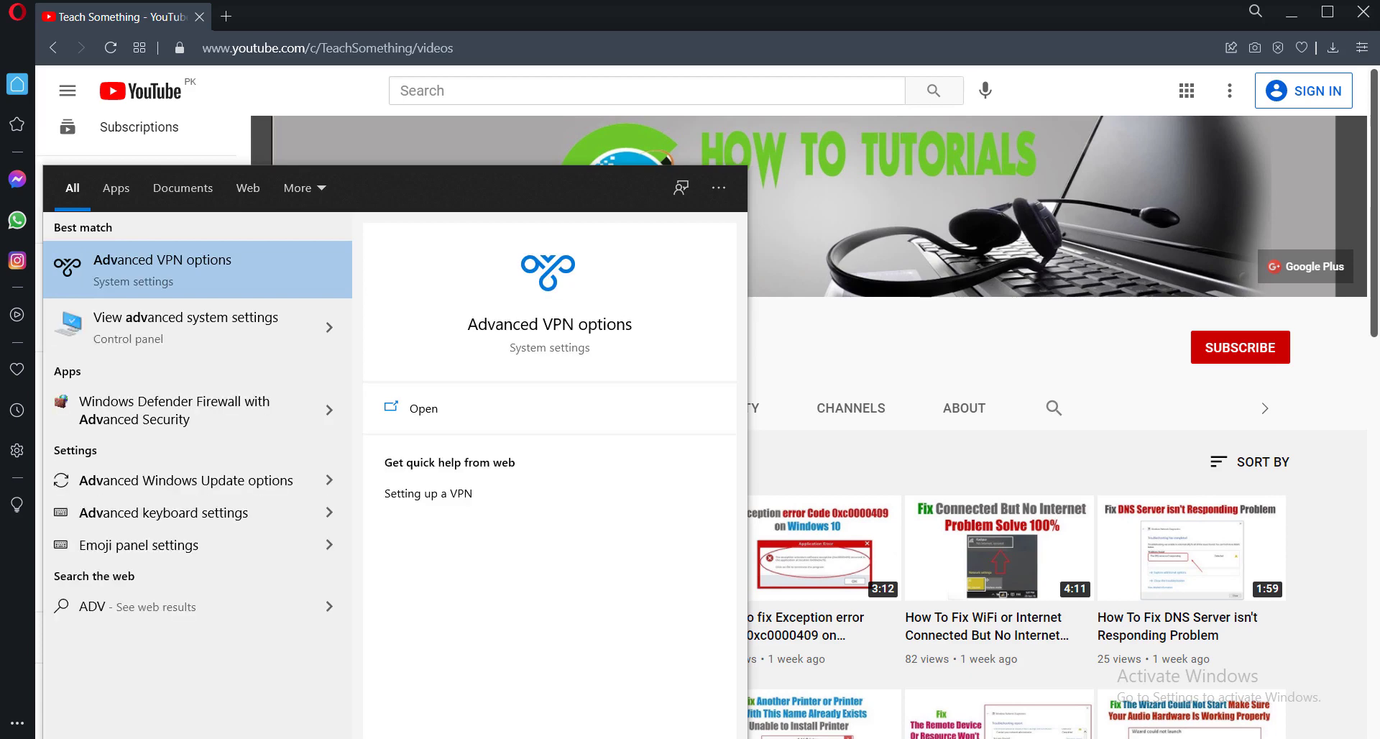
{"action": "type", "text": "ANCE"}
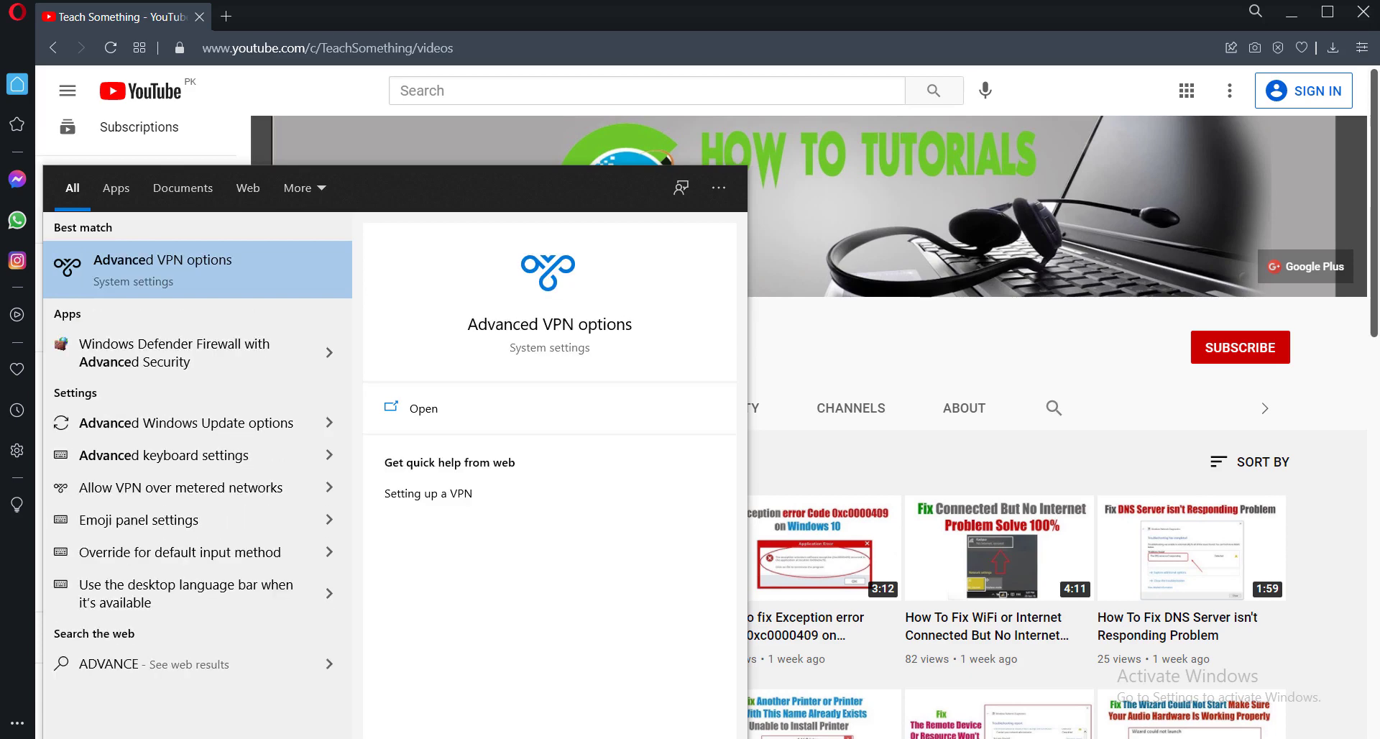
{"action": "type", "text": " SYS"}
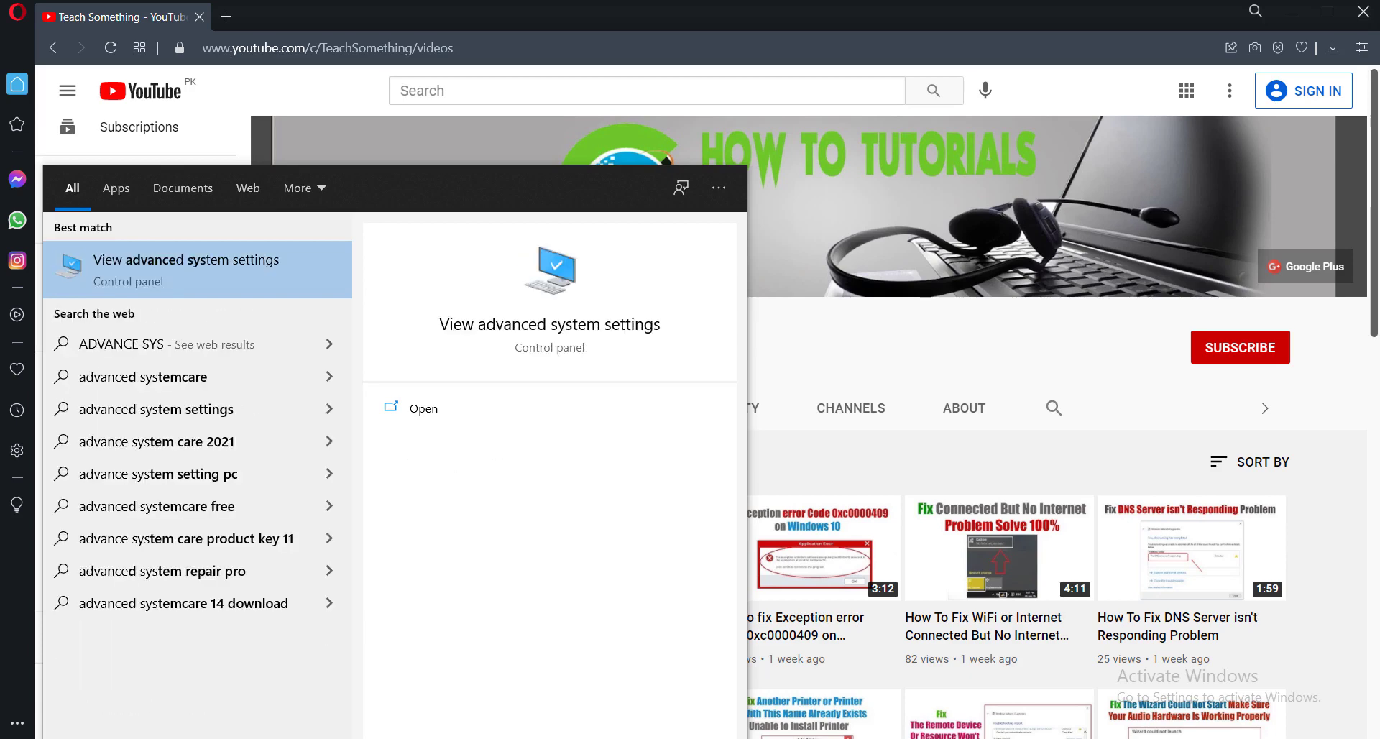
{"action": "left_click", "coordinate": [227, 274]}
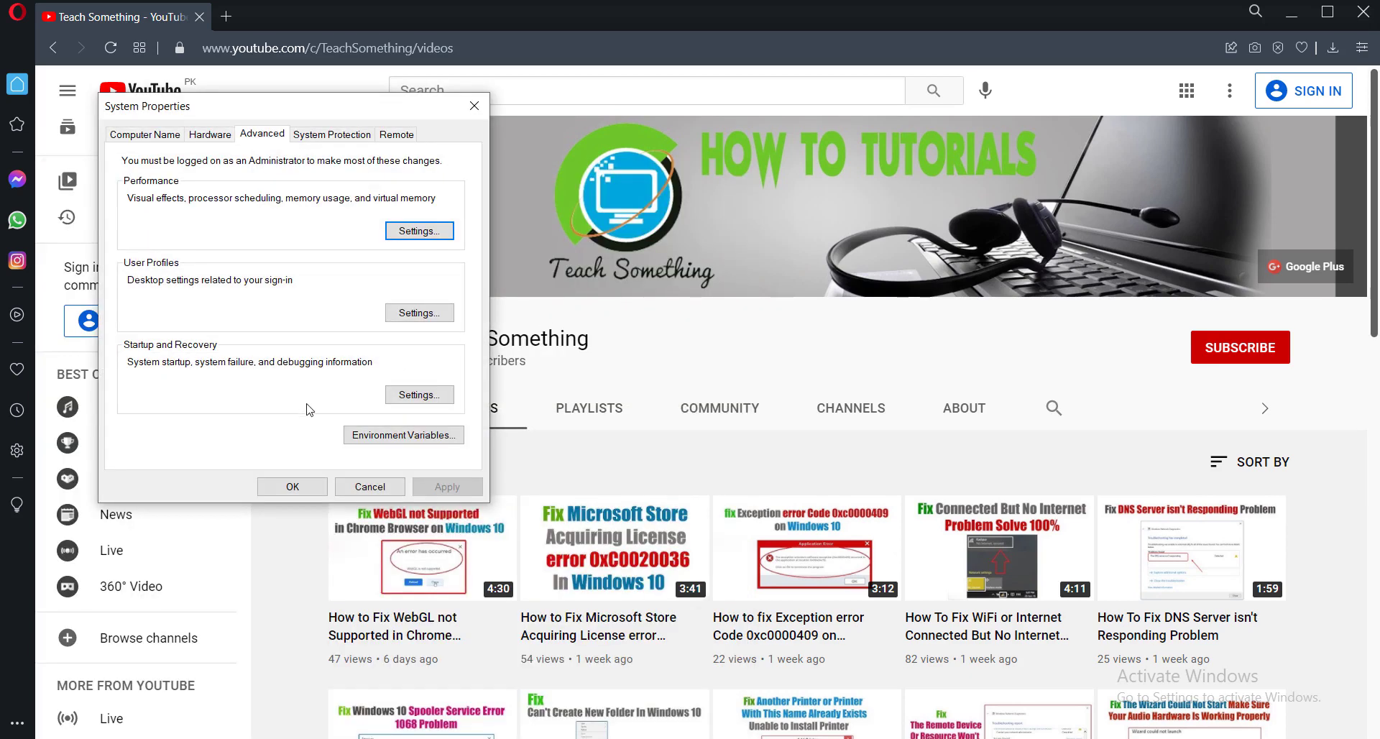
{"action": "left_click", "coordinate": [396, 134]}
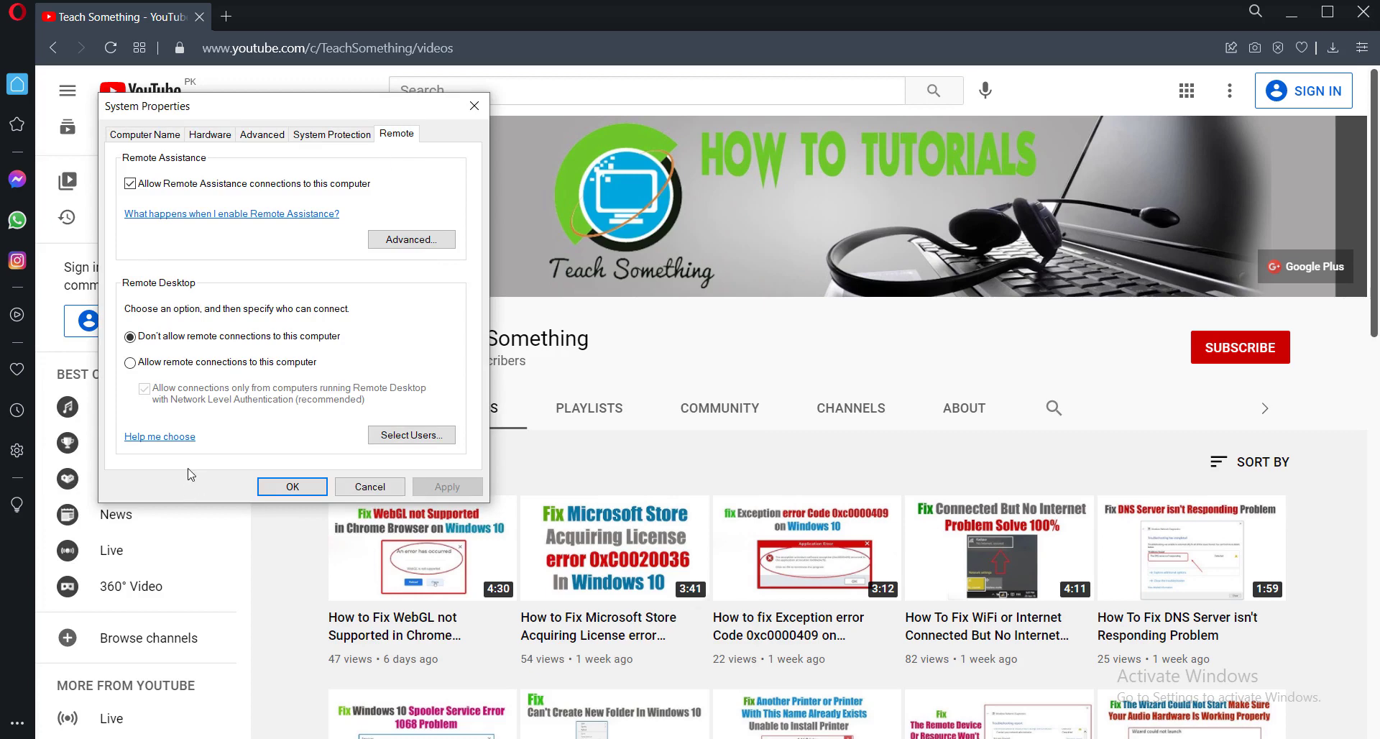